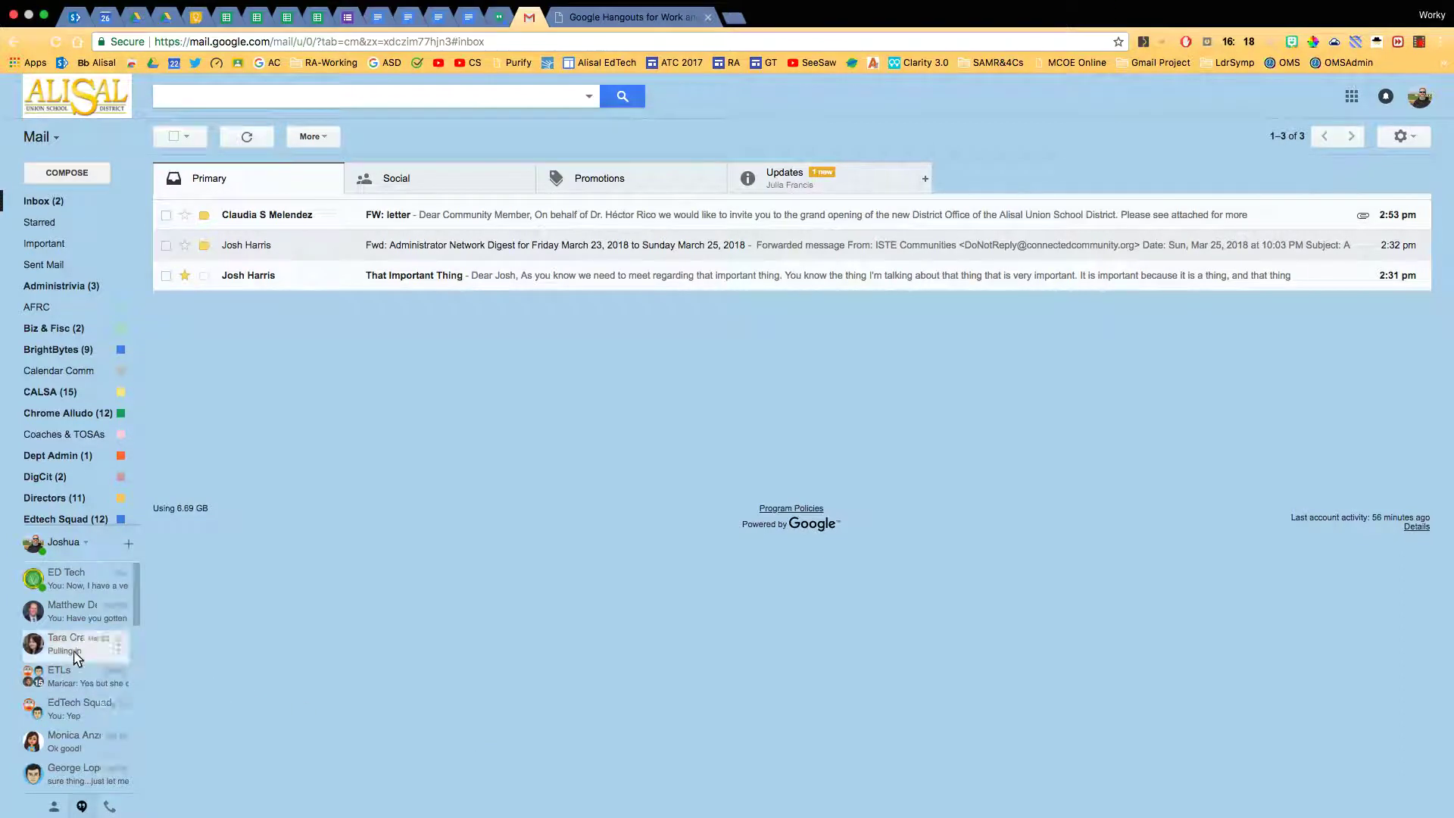
Open the EdTech Squad group chat, review its earlier messages, and close the chat.
mouse_move(68, 648)
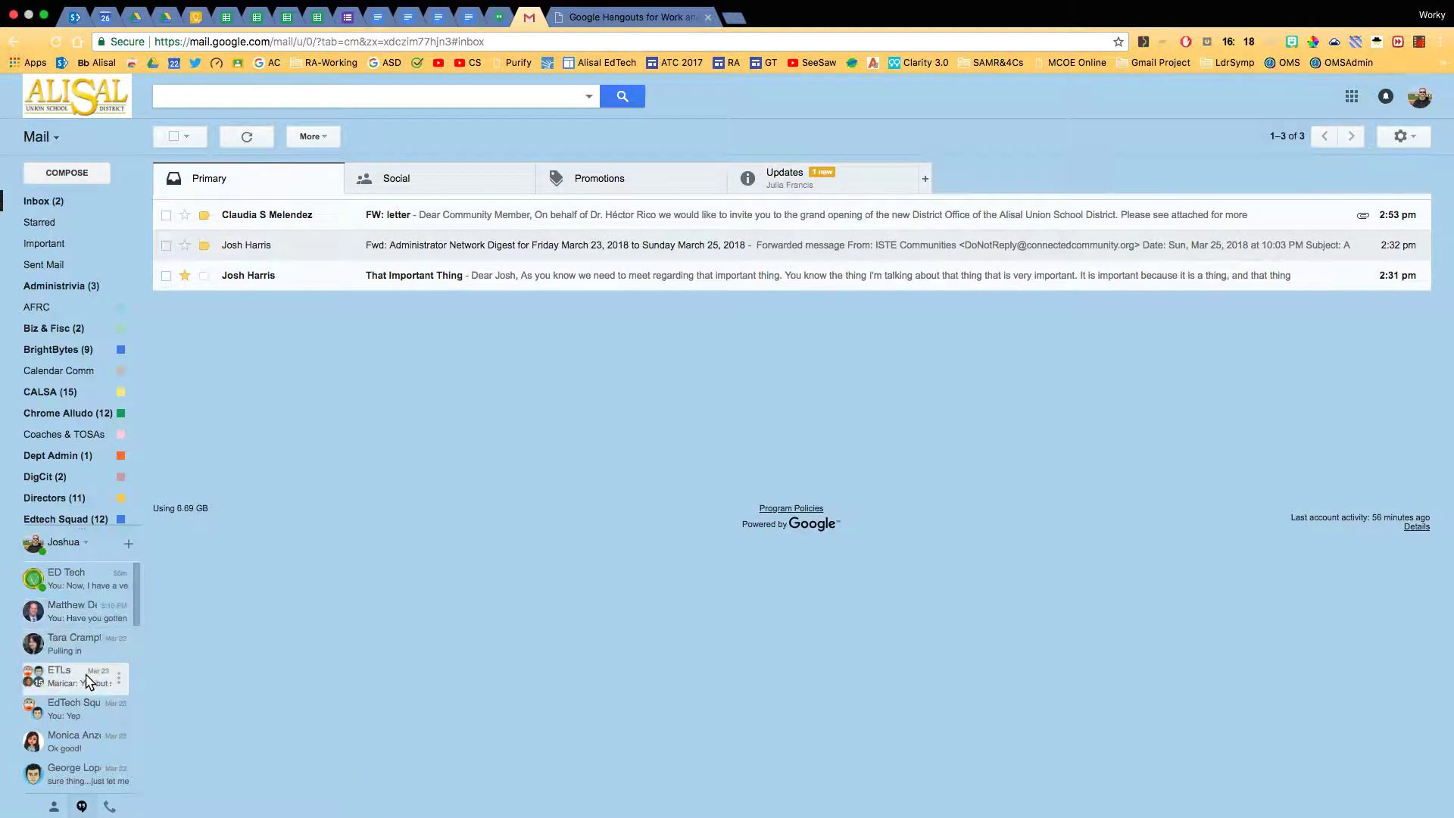
click(75, 712)
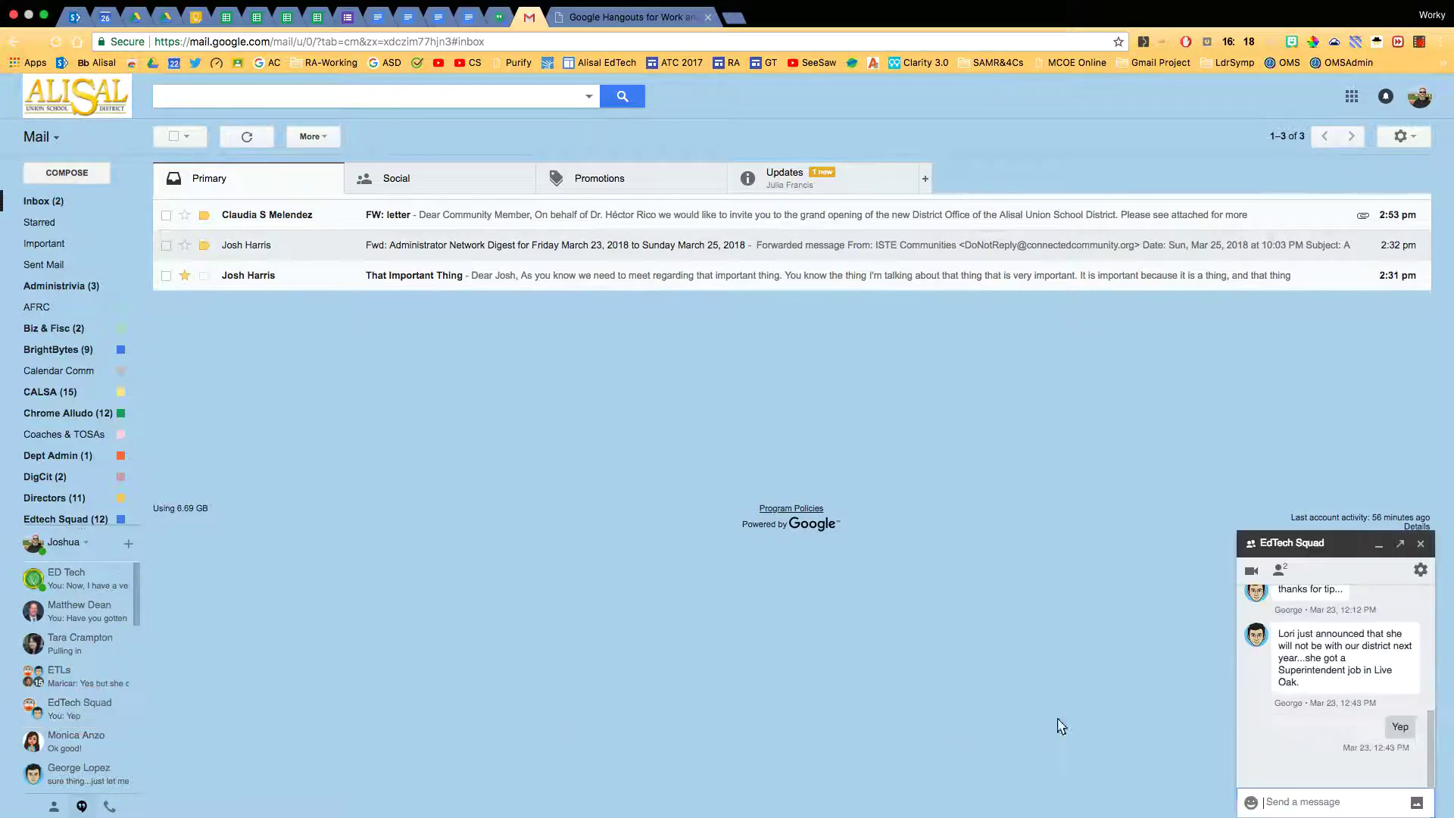
scroll(1327, 639, up, 3)
scroll(1327, 639, up, 5)
scroll(1333, 631, up, 5)
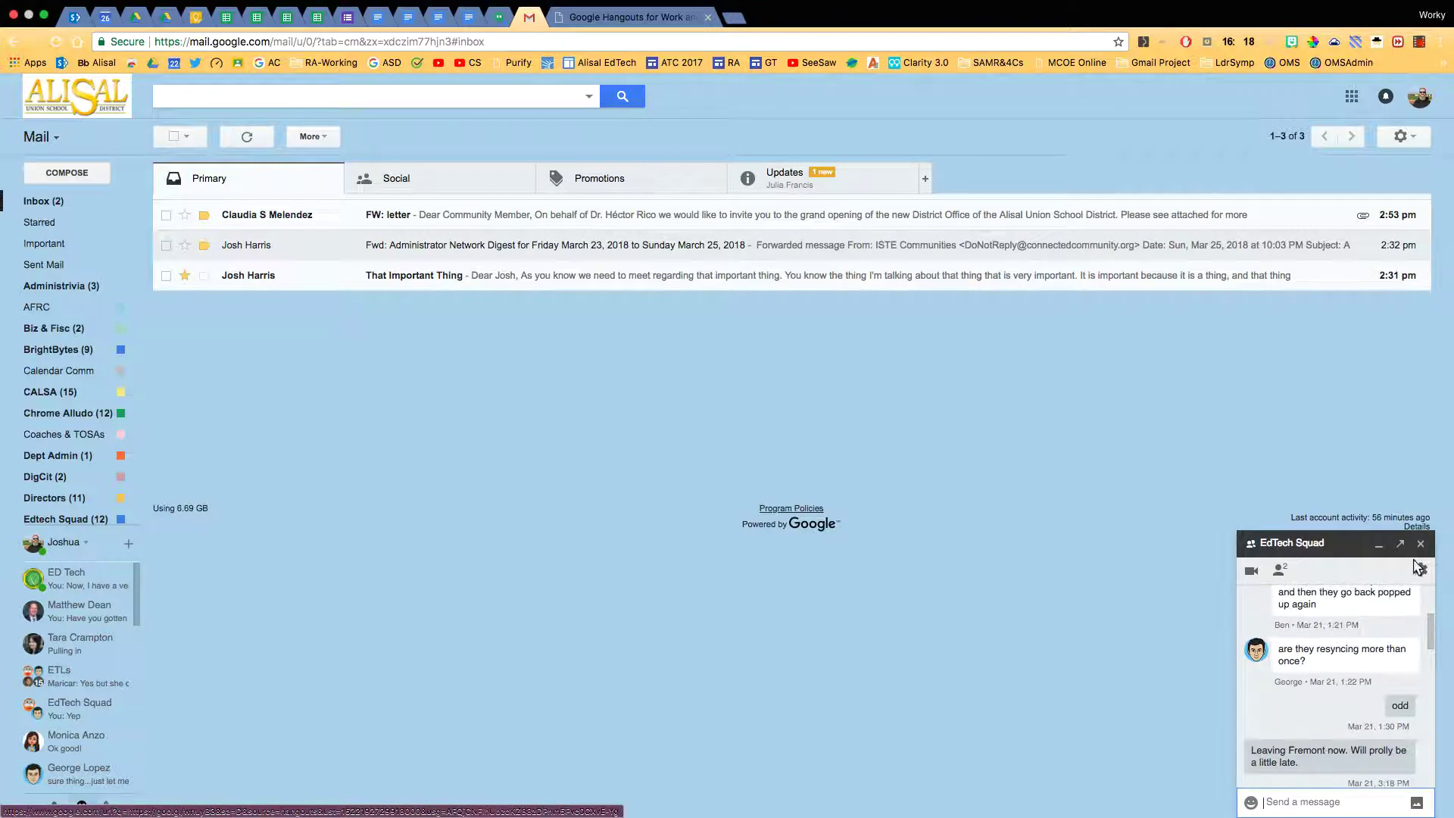
scroll(1393, 615, up, 2)
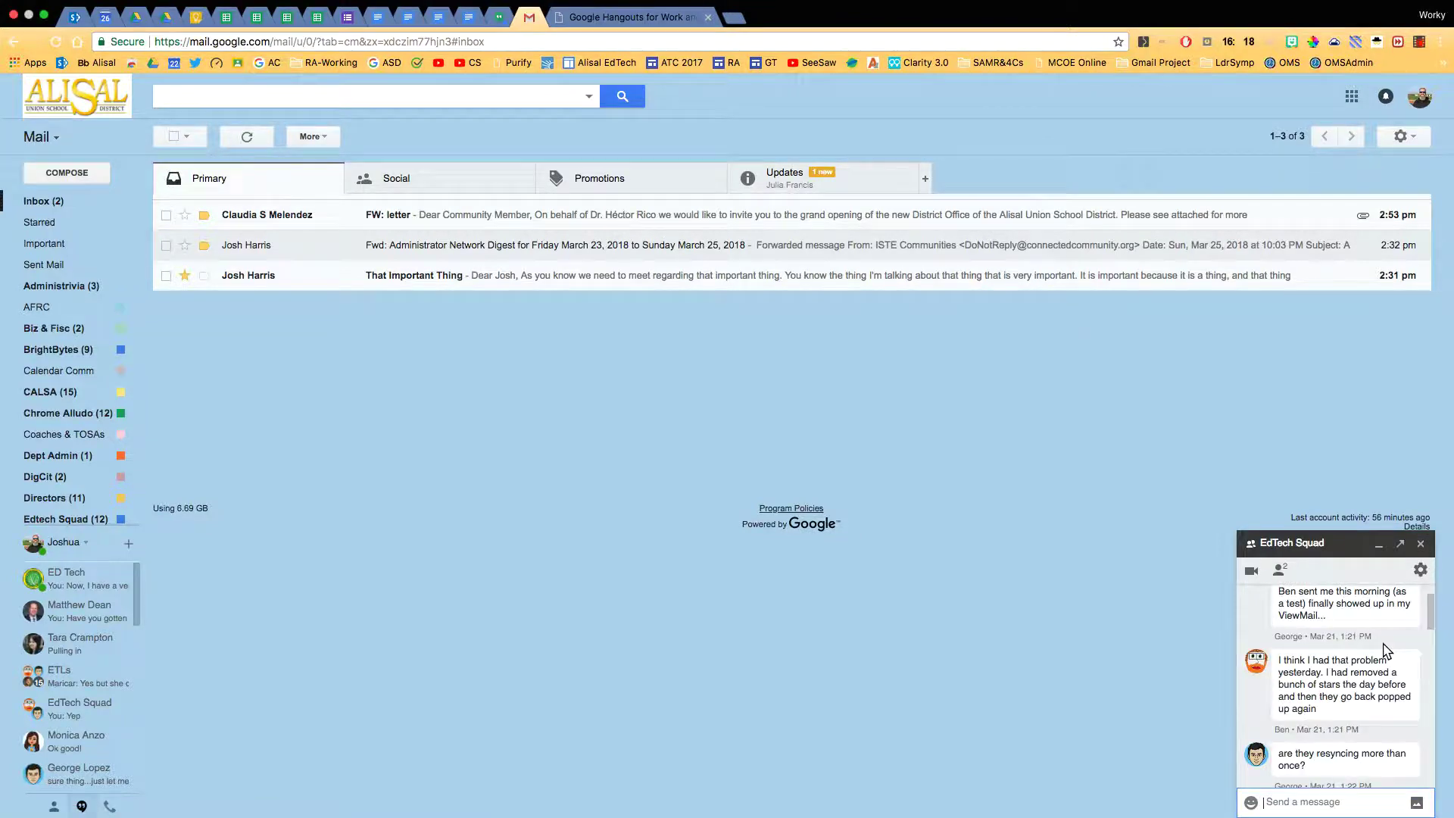
scroll(1386, 650, up, 6)
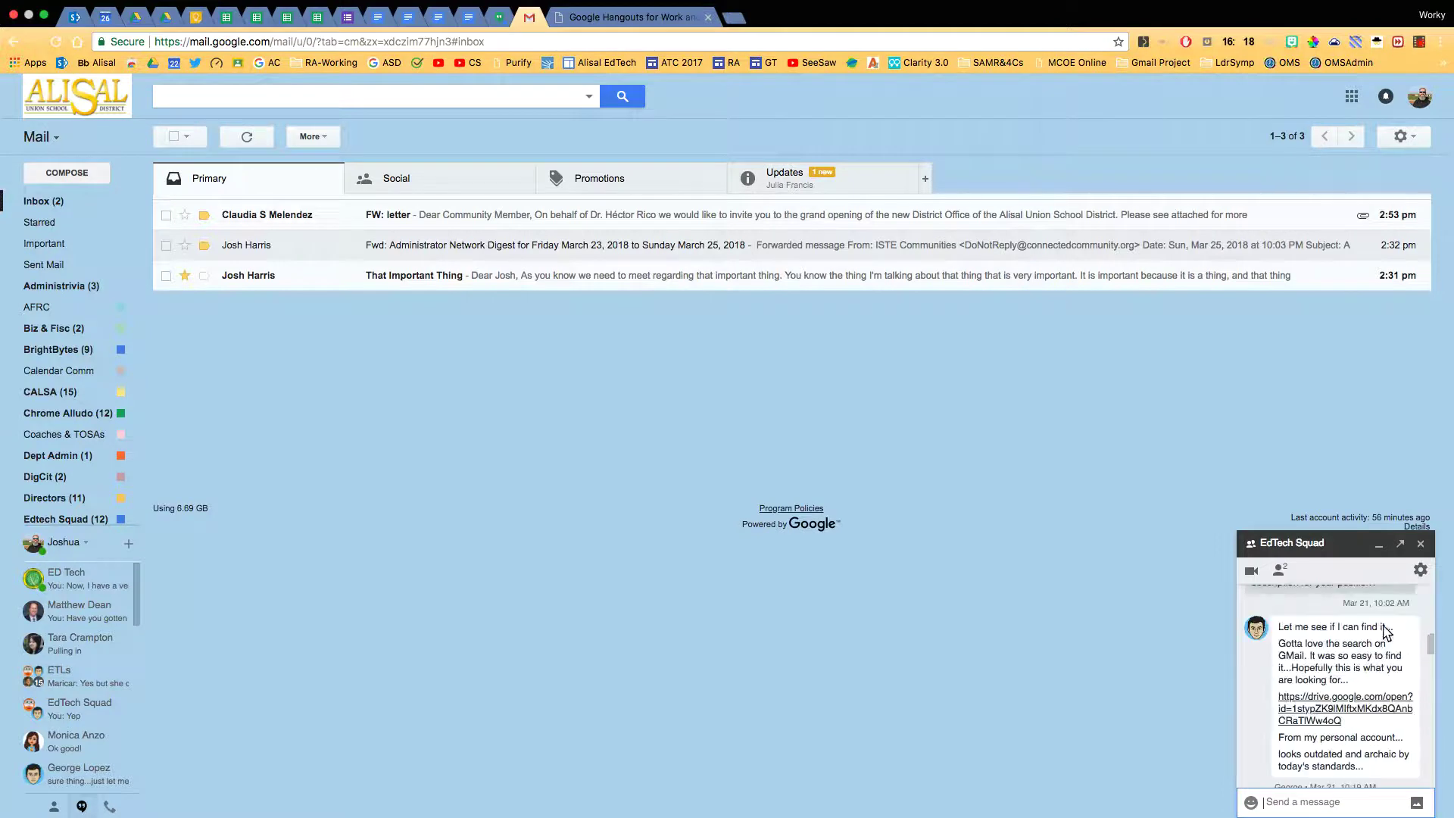
click(1421, 545)
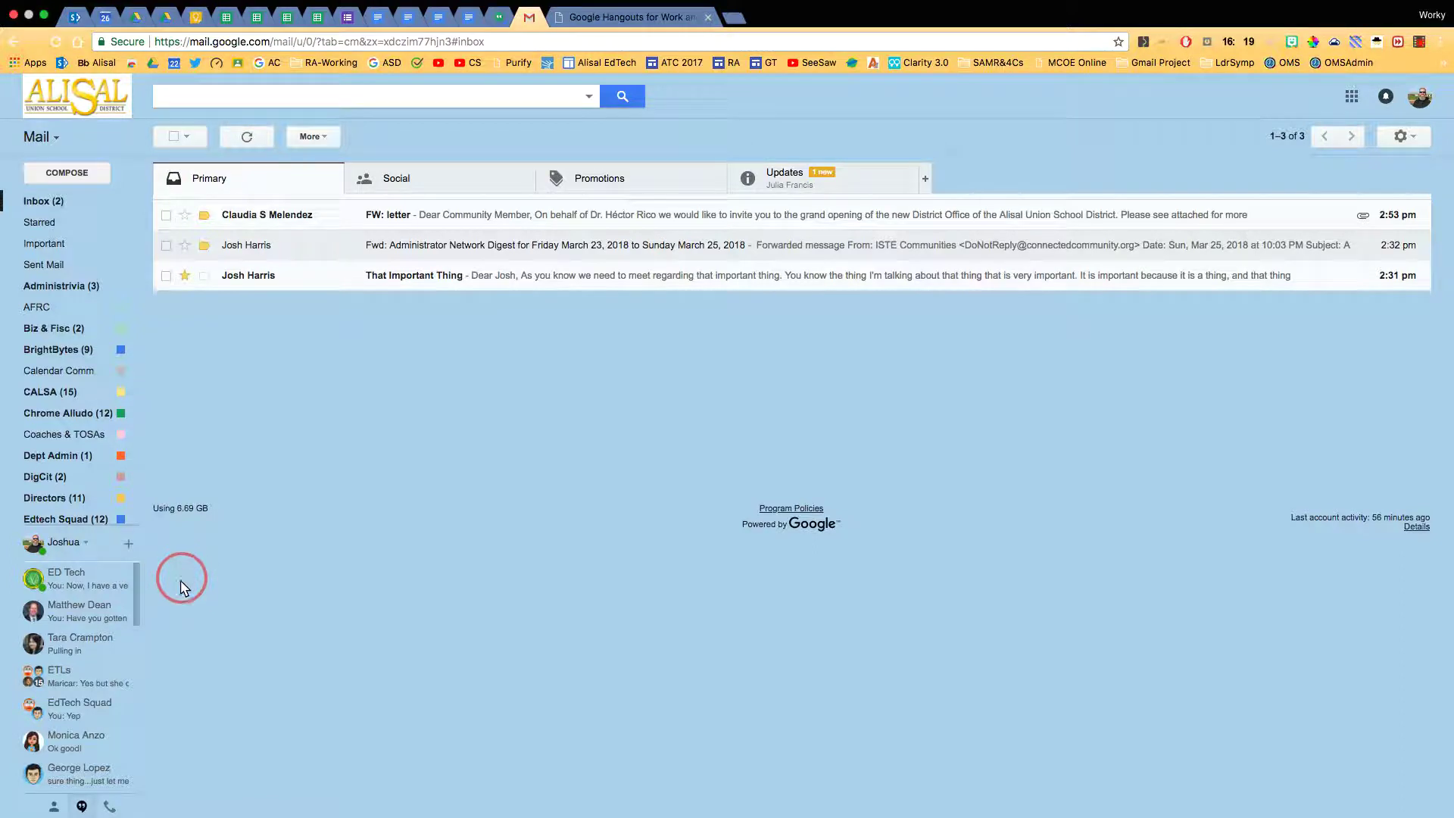
Show the Hangouts contacts list and look over the available contacts.
click(54, 807)
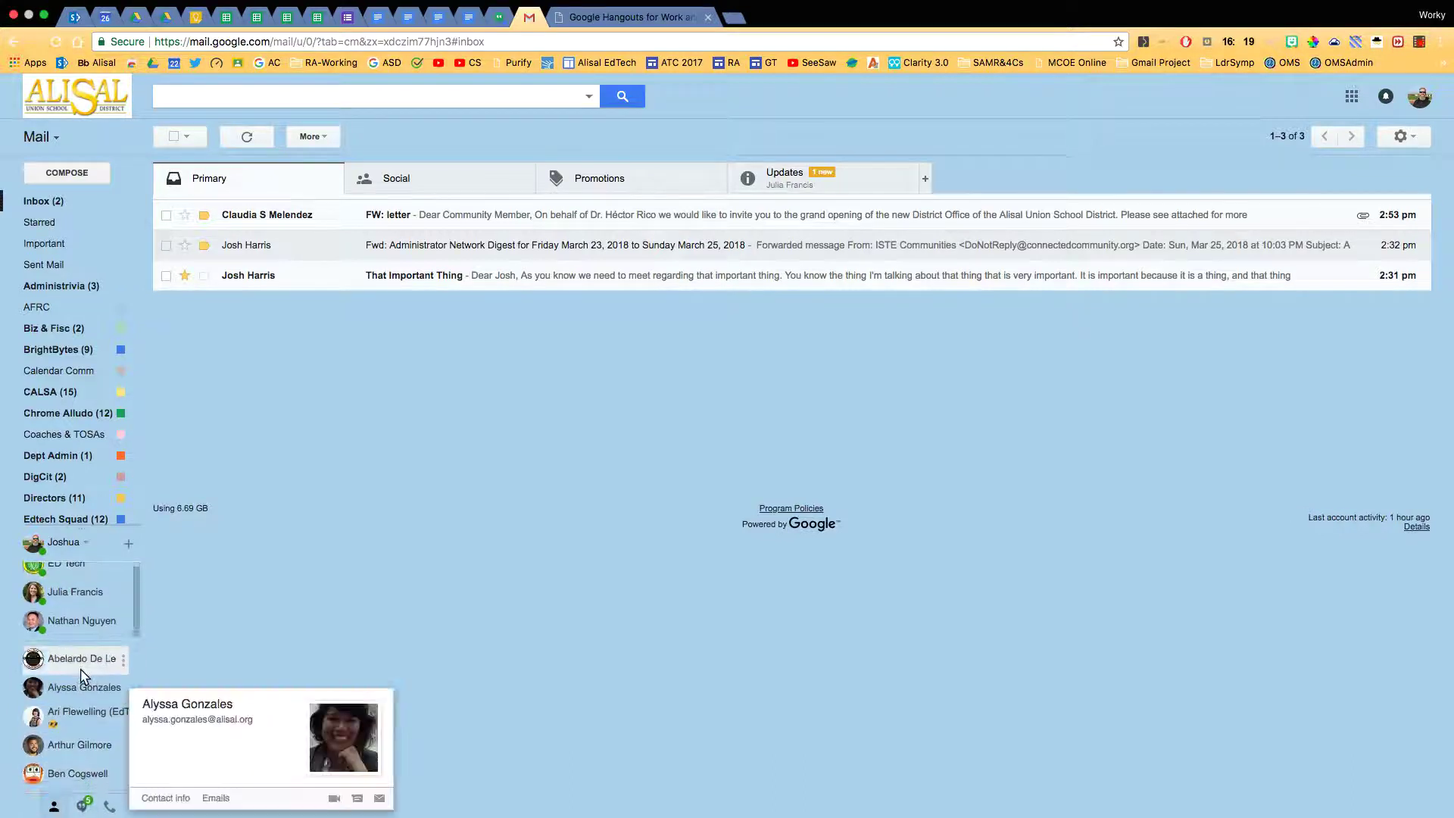
scroll(84, 677, down, 2)
scroll(84, 677, up, 2)
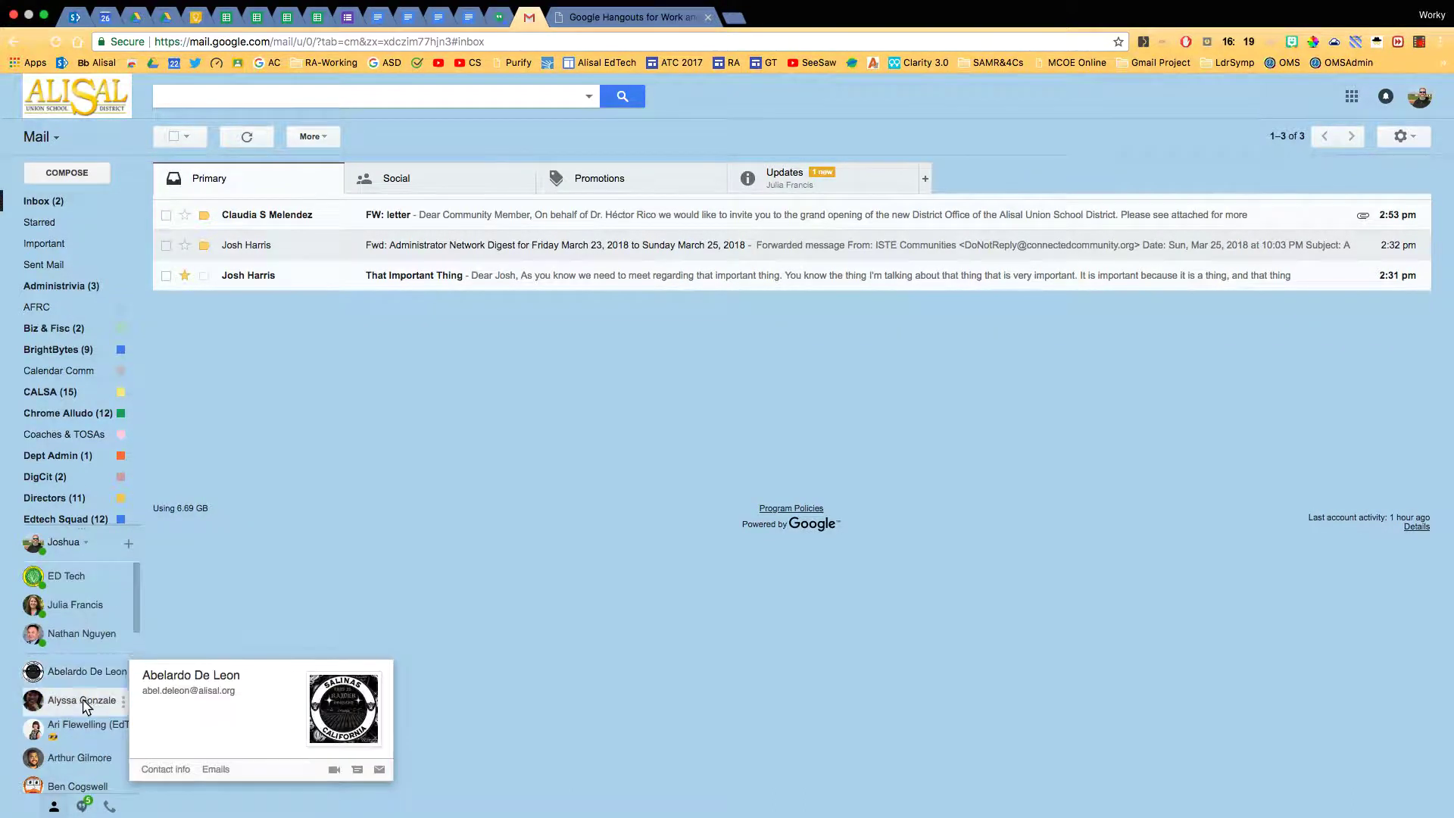
mouse_move(64, 612)
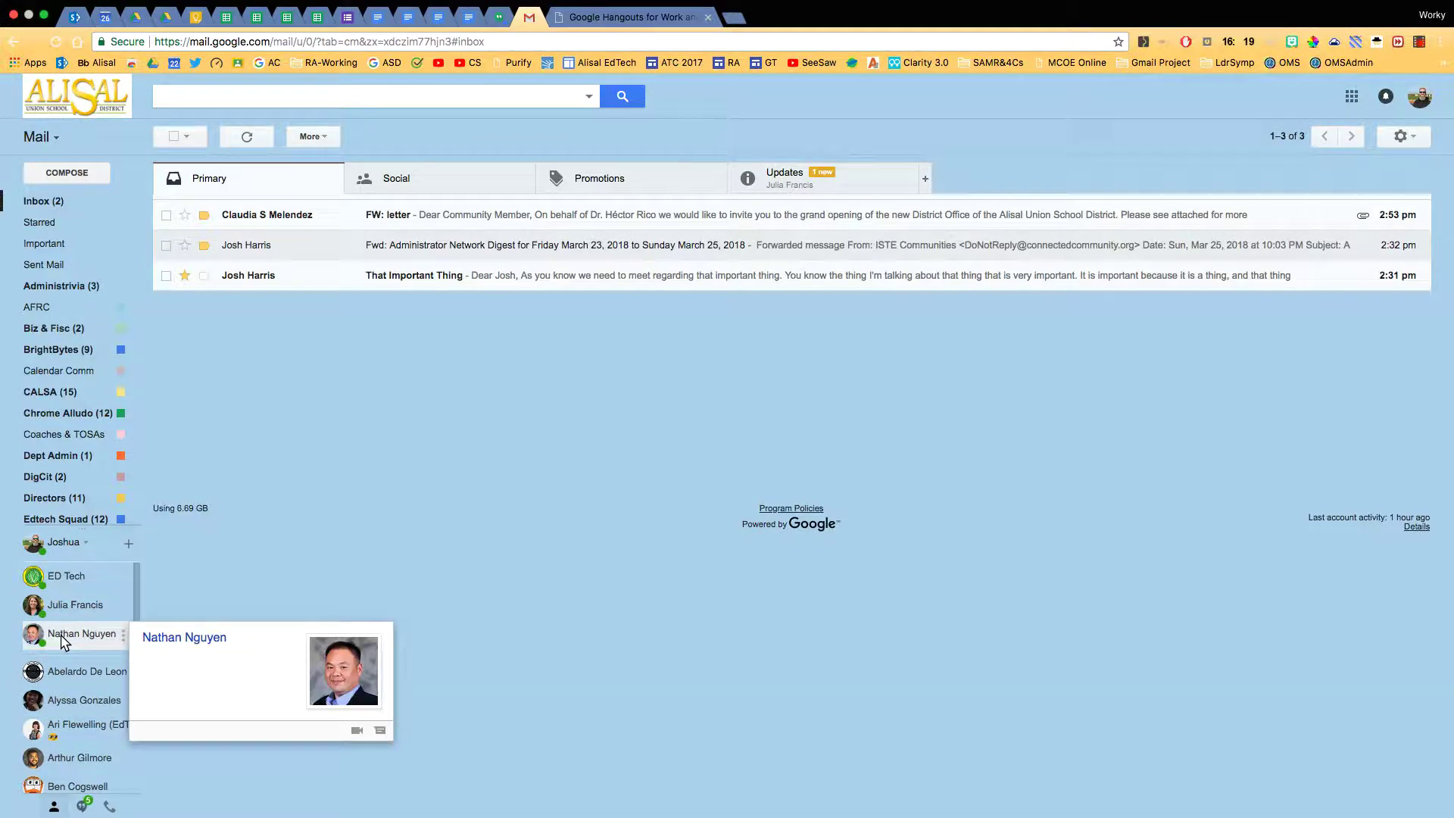
Return to the Hangouts conversations list, view the past chat with the contact outside alisal.org, and close it.
click(82, 806)
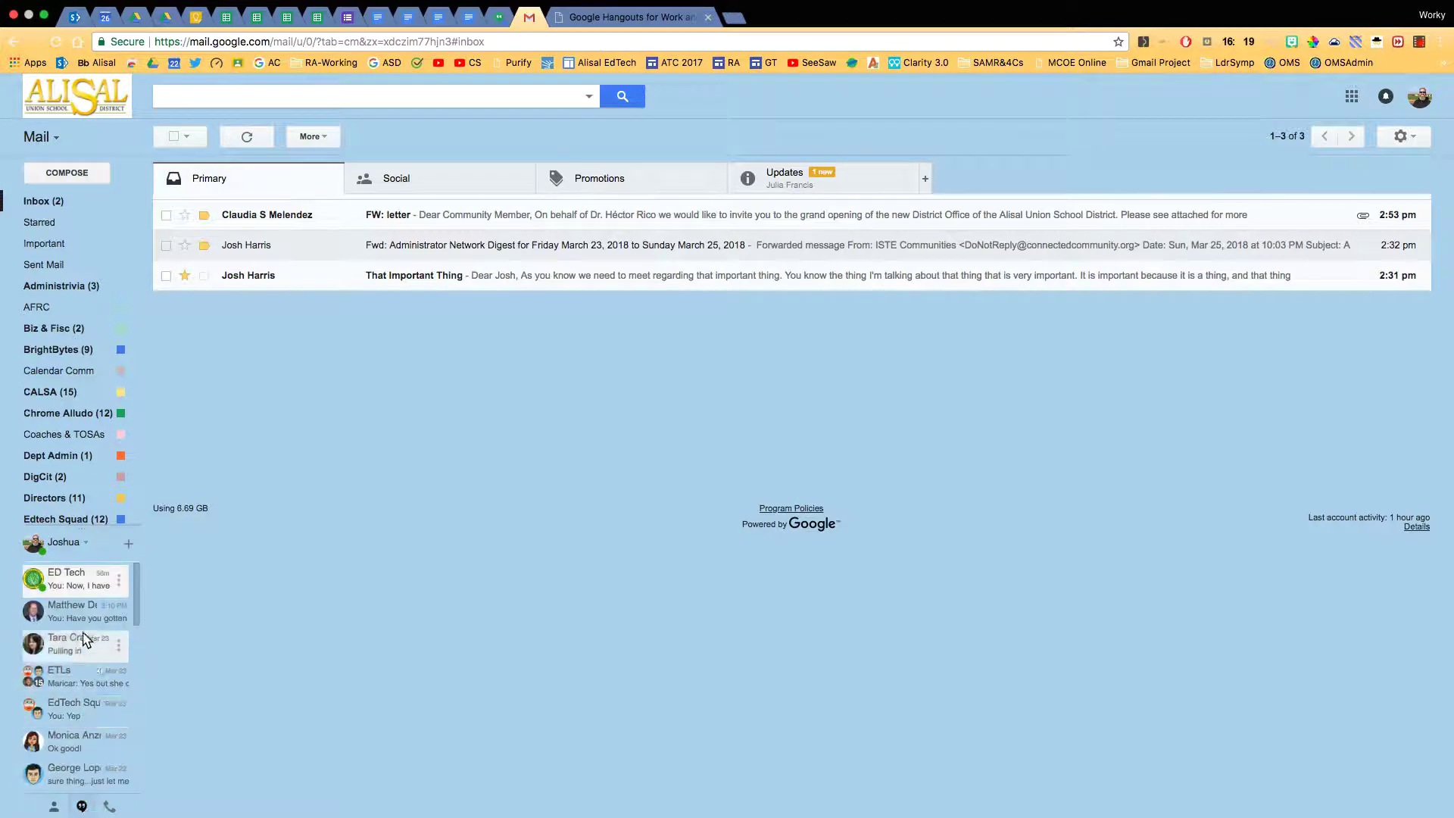
scroll(93, 688, down, 5)
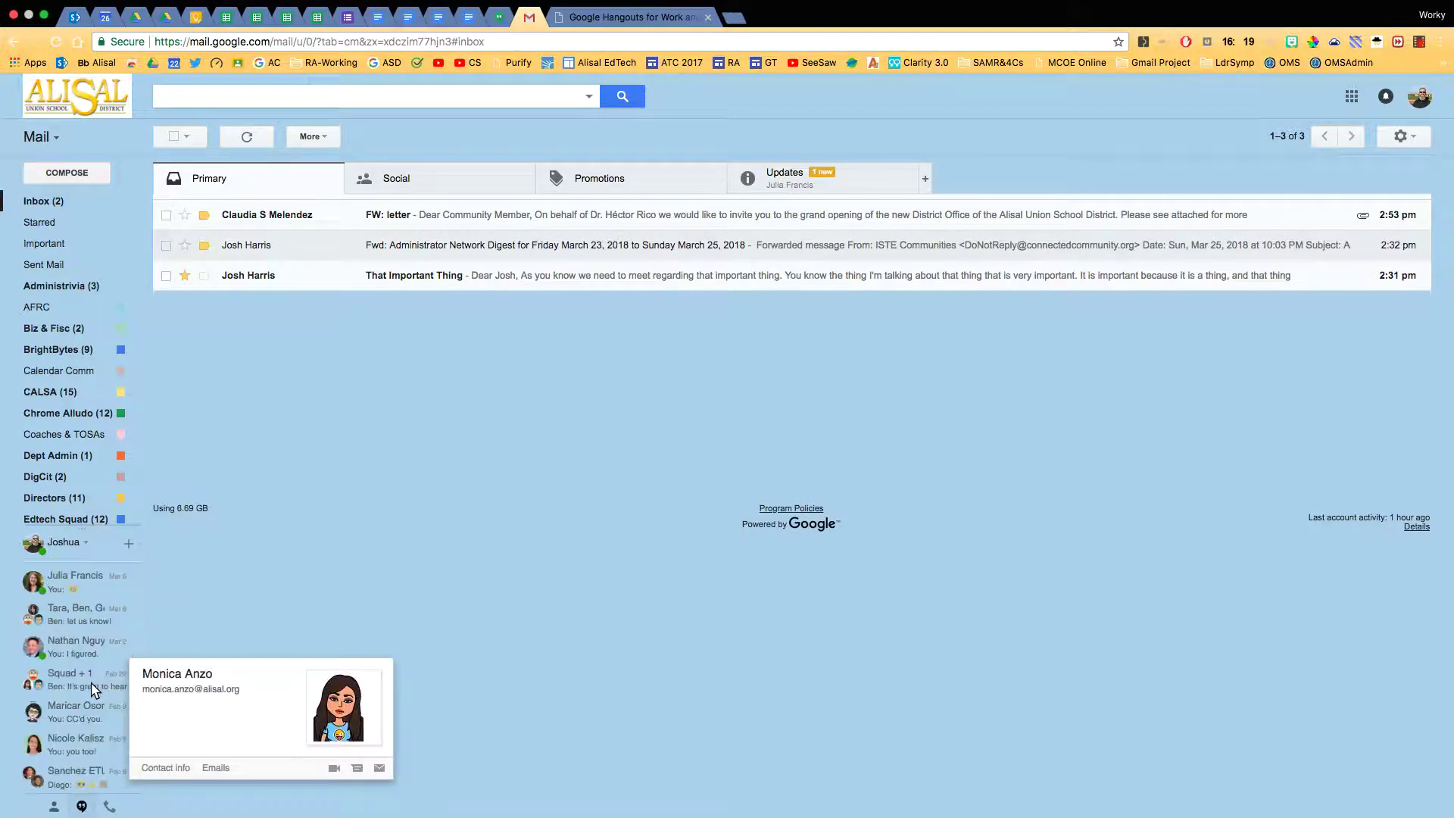
click(80, 643)
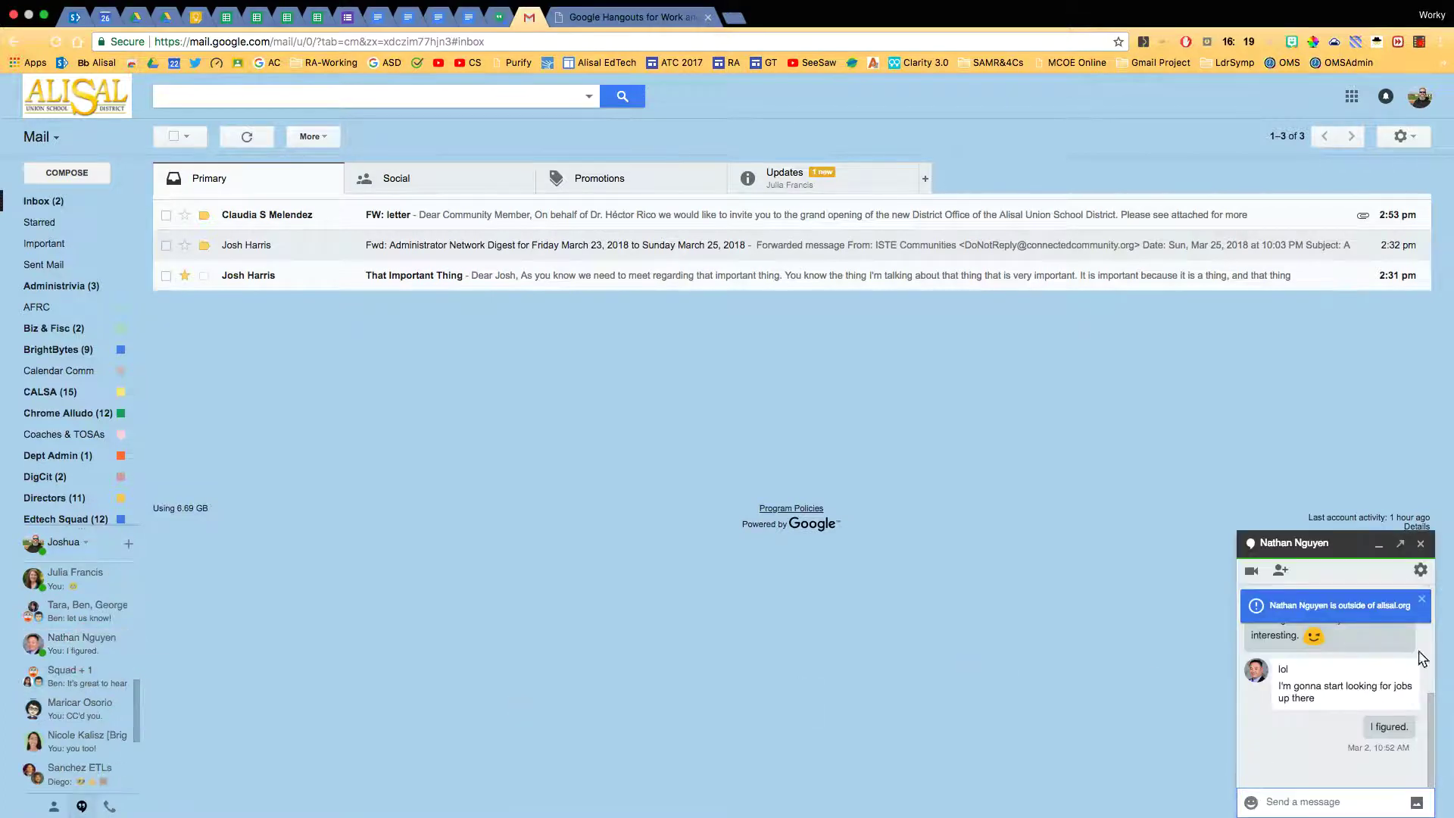
click(1421, 543)
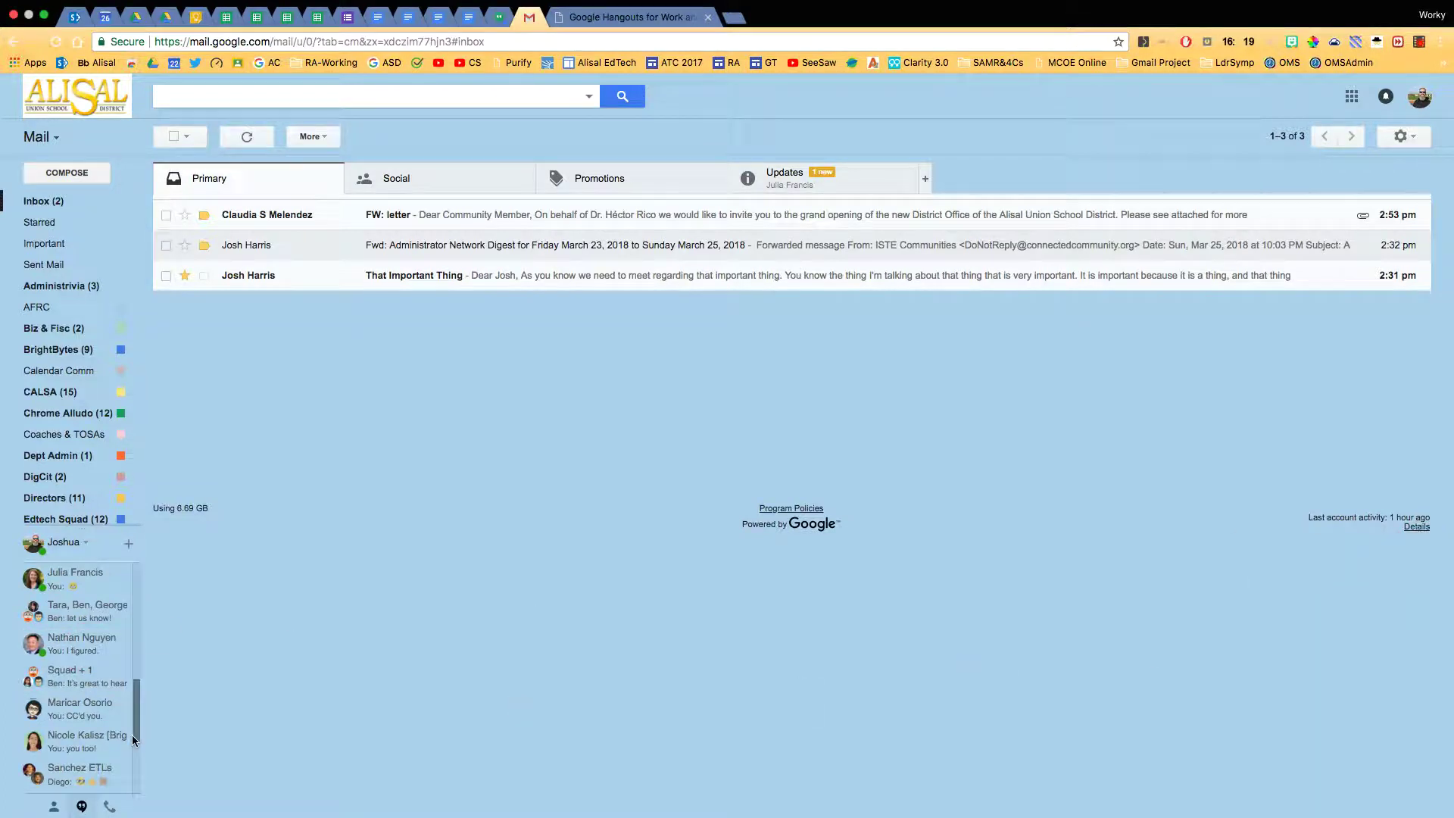
scroll(79, 622, up, 5)
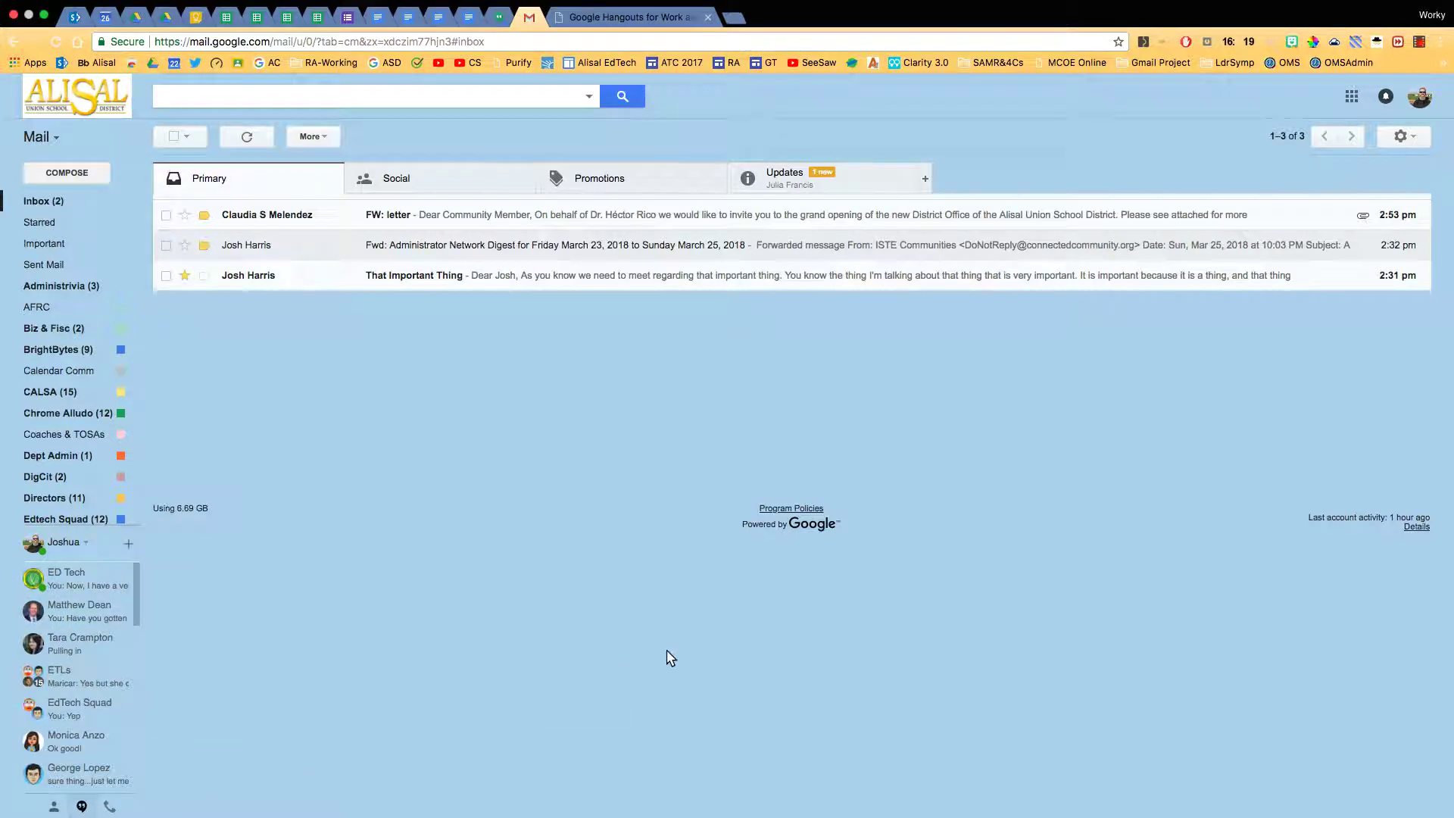
Switch to the AUSD EdTech account's Gmail window and start a new chat by searching for the contact's first name.
key(ctrl+Right)
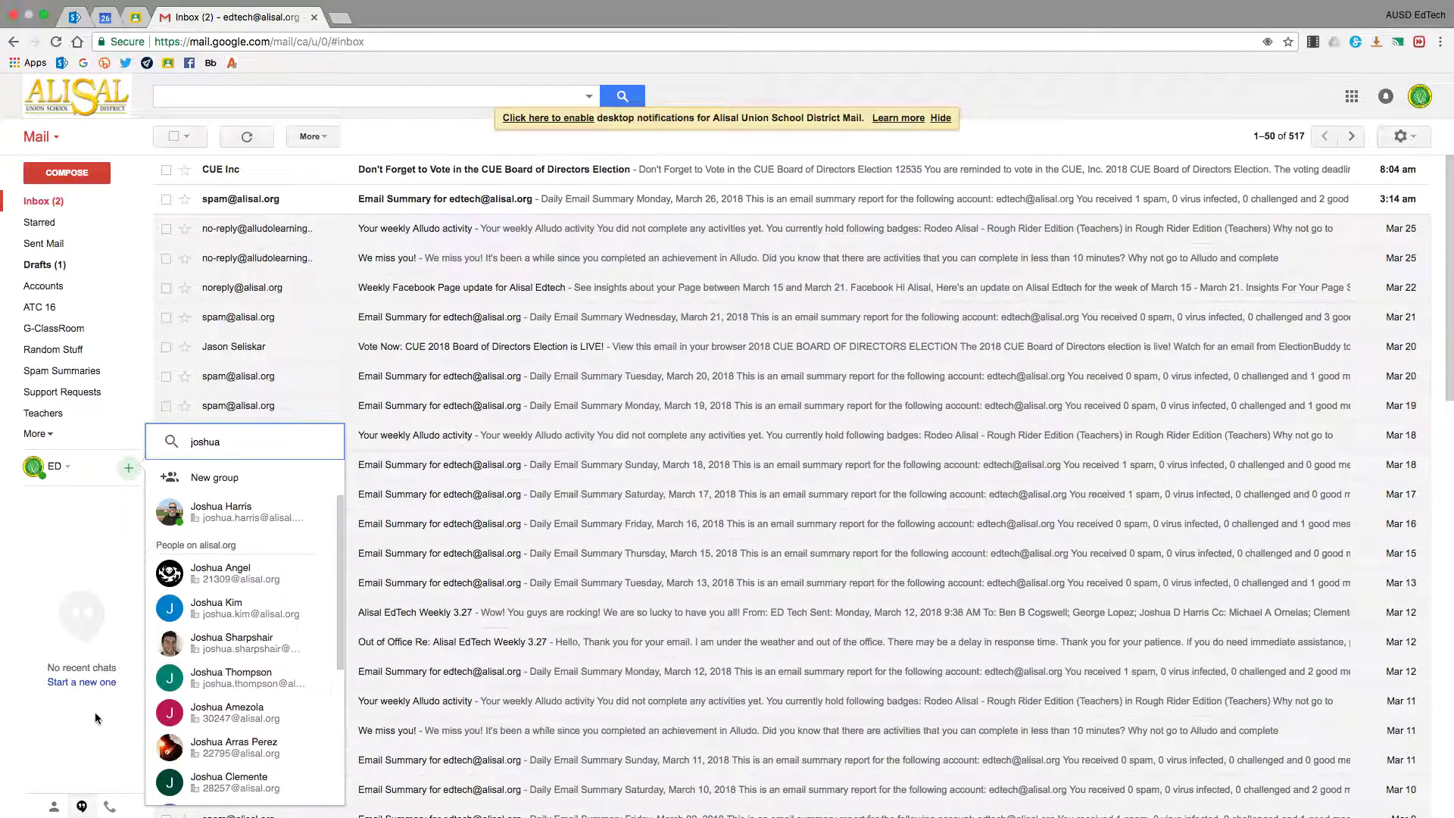
click(94, 712)
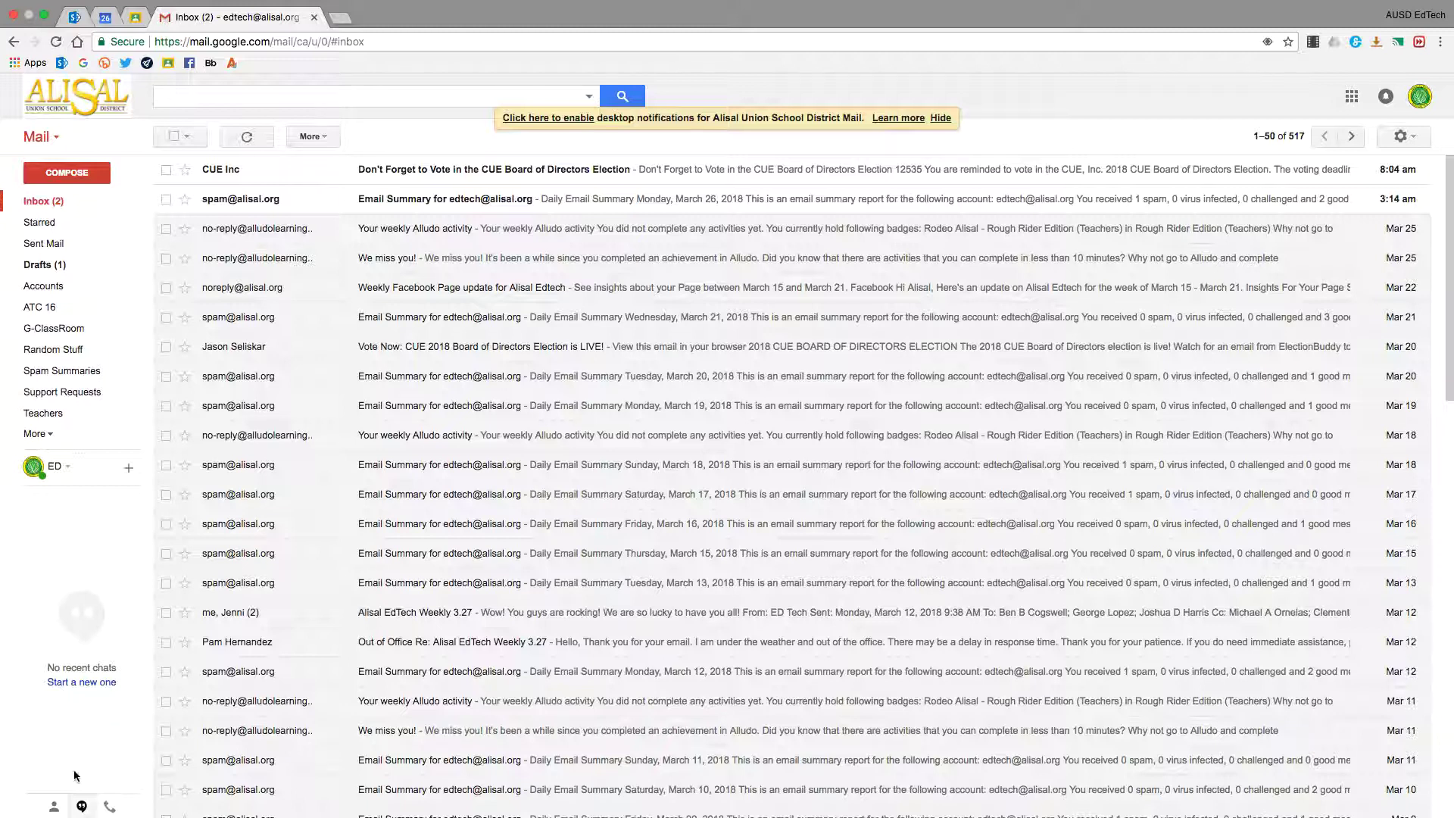
click(84, 684)
click(240, 442)
text(joh)
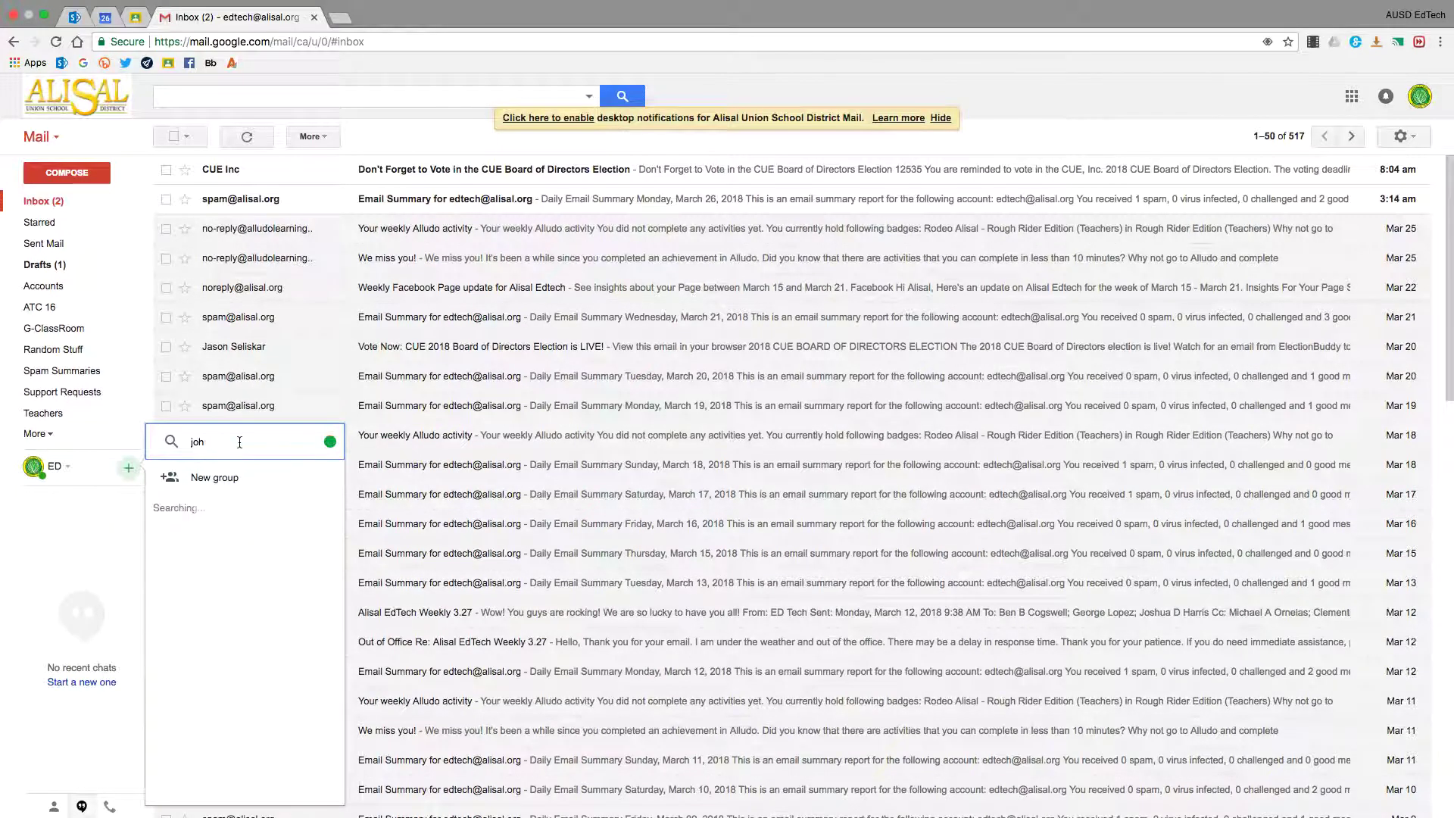
key(BackSpace)
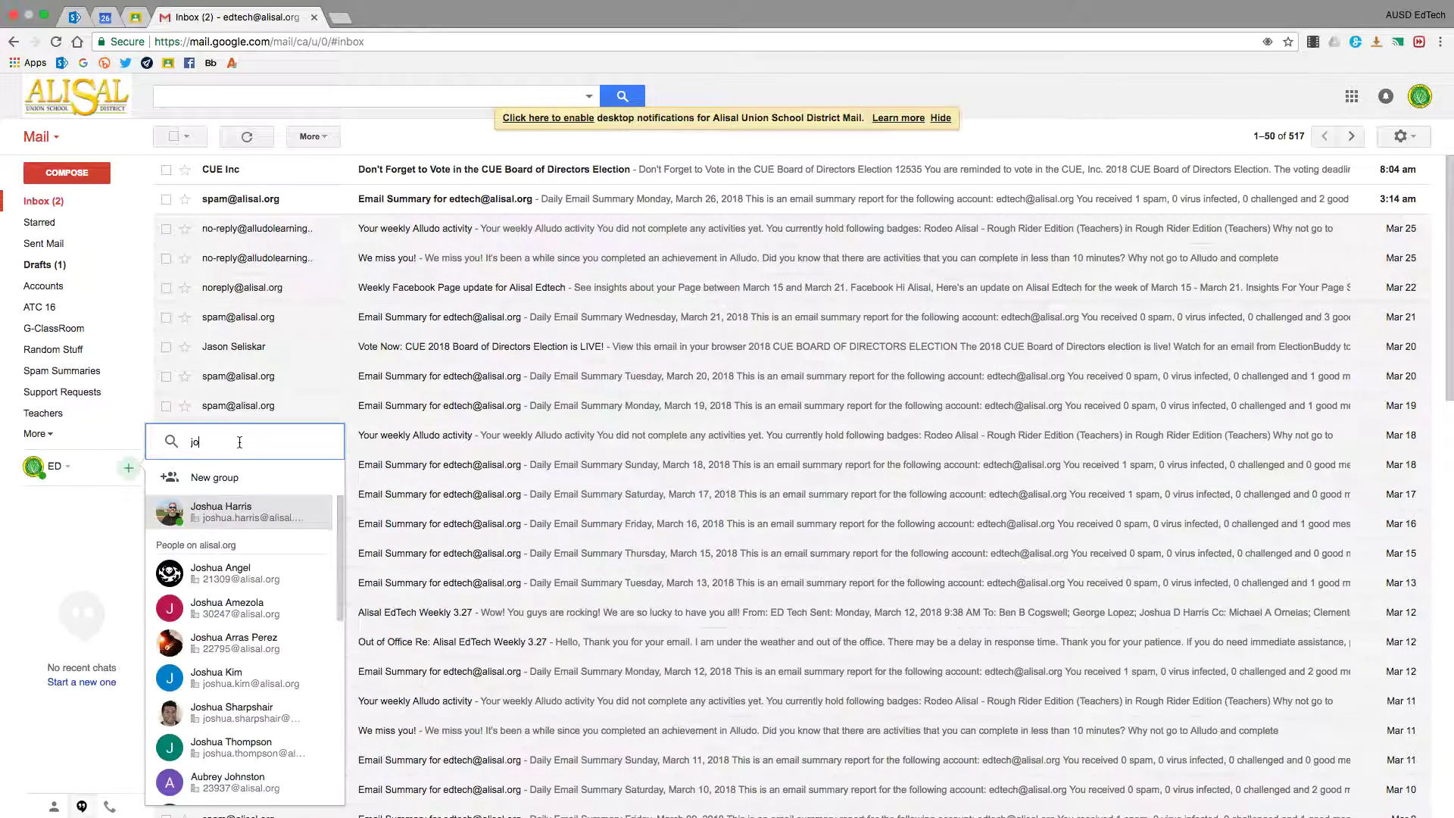
text(shua)
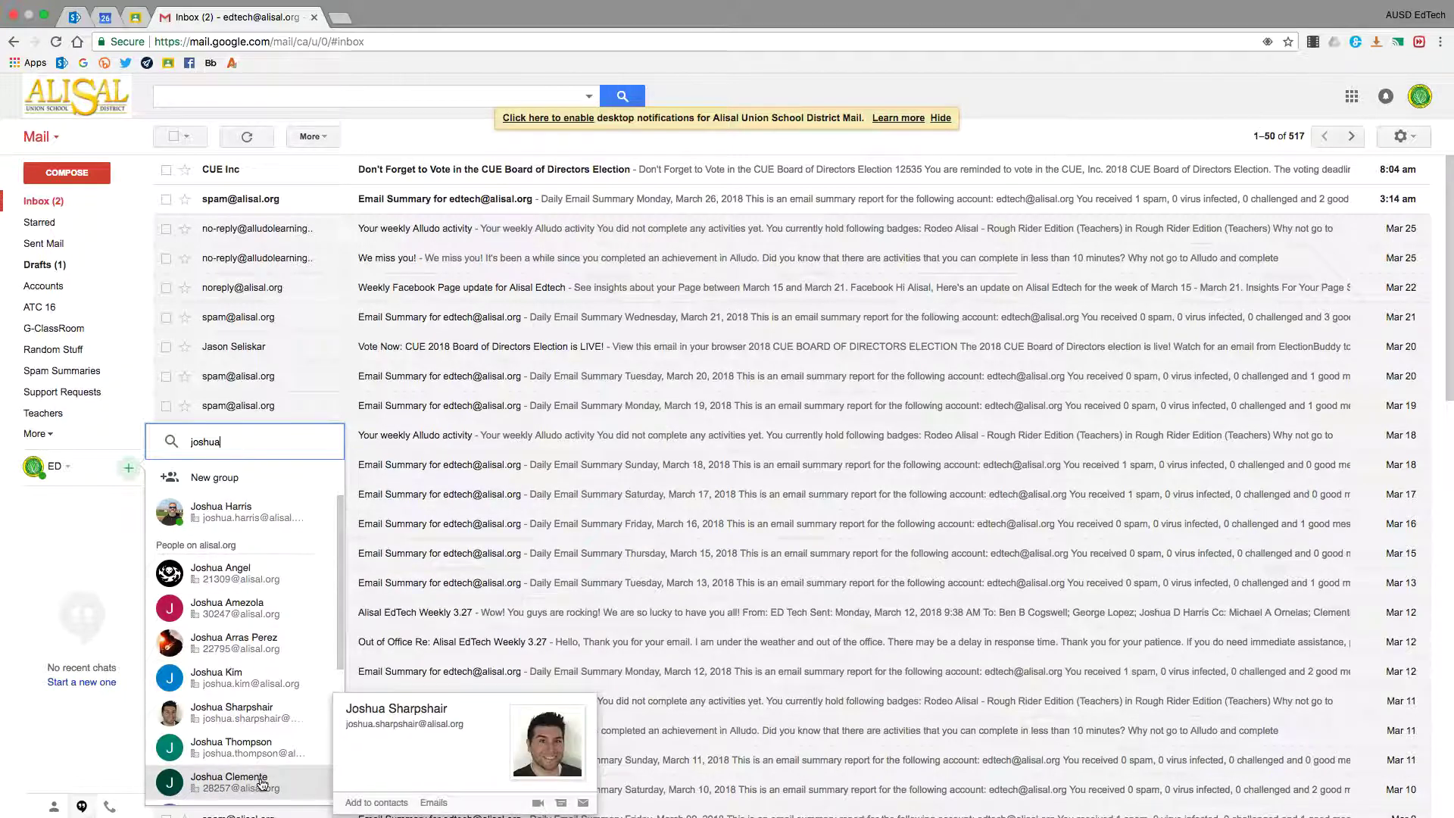
Check the contact cards of the matching people and open a chat with the existing contact listed above the alisal.org people.
mouse_move(255, 572)
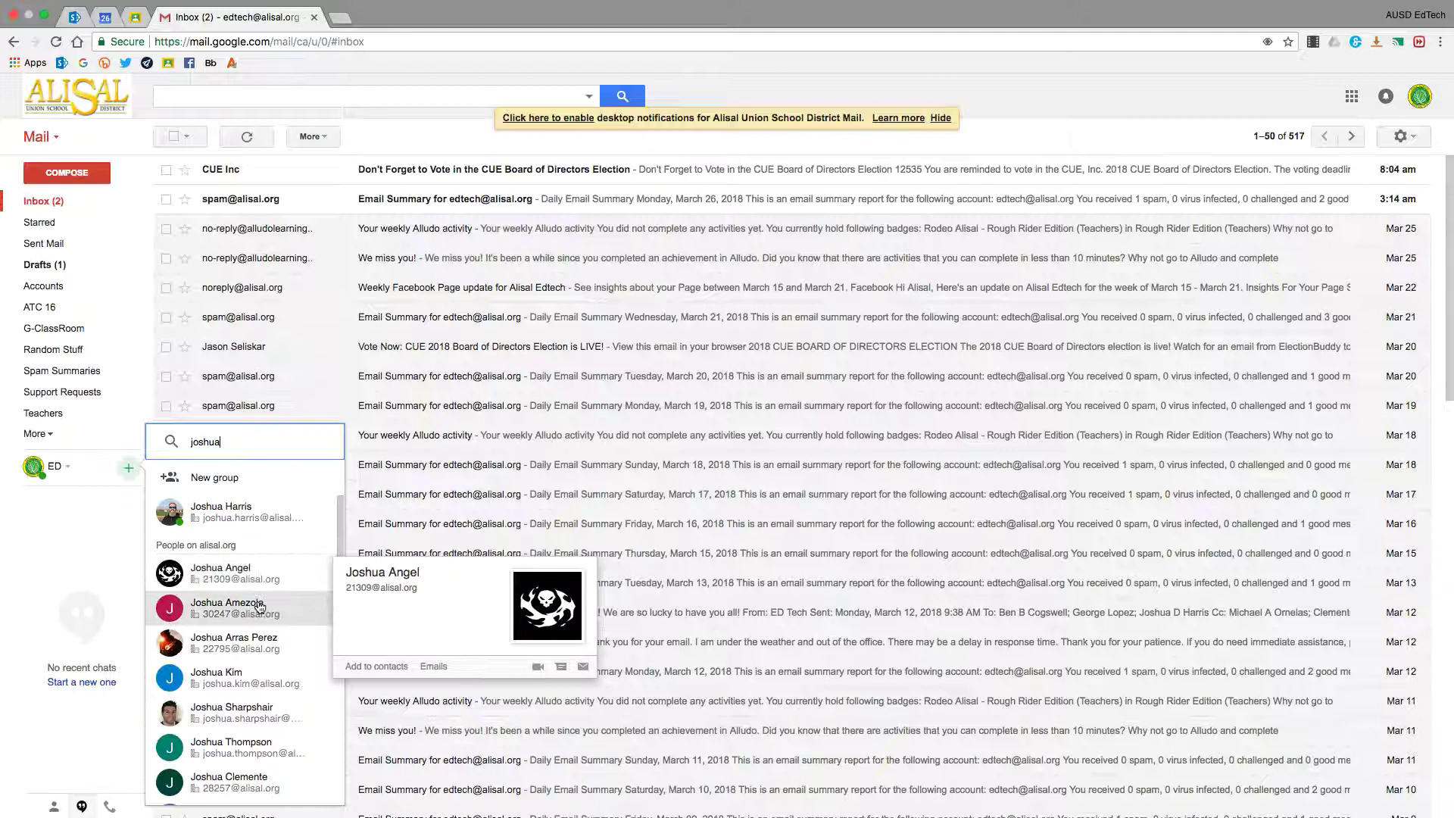
mouse_move(263, 623)
mouse_move(217, 588)
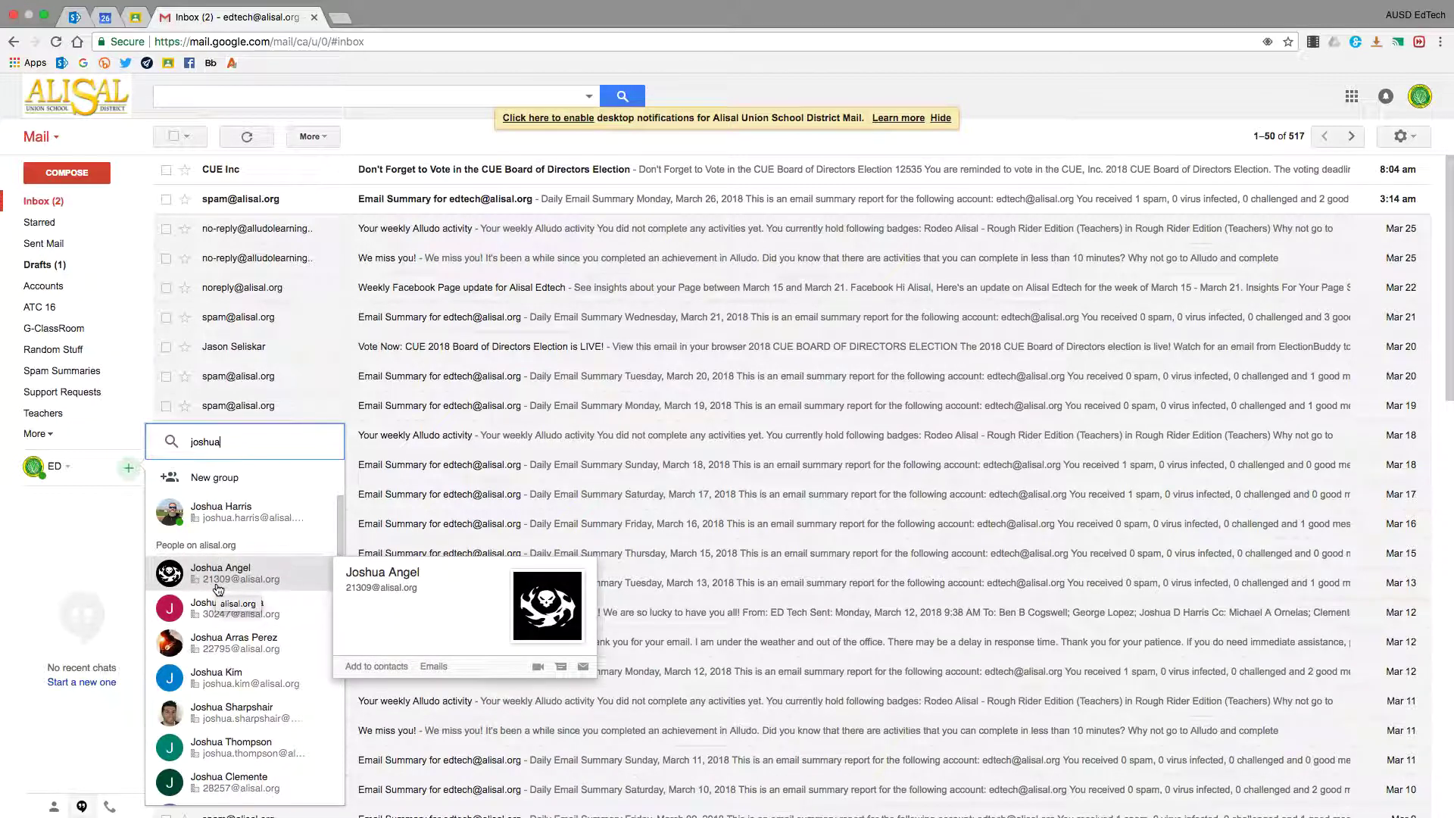
mouse_move(217, 621)
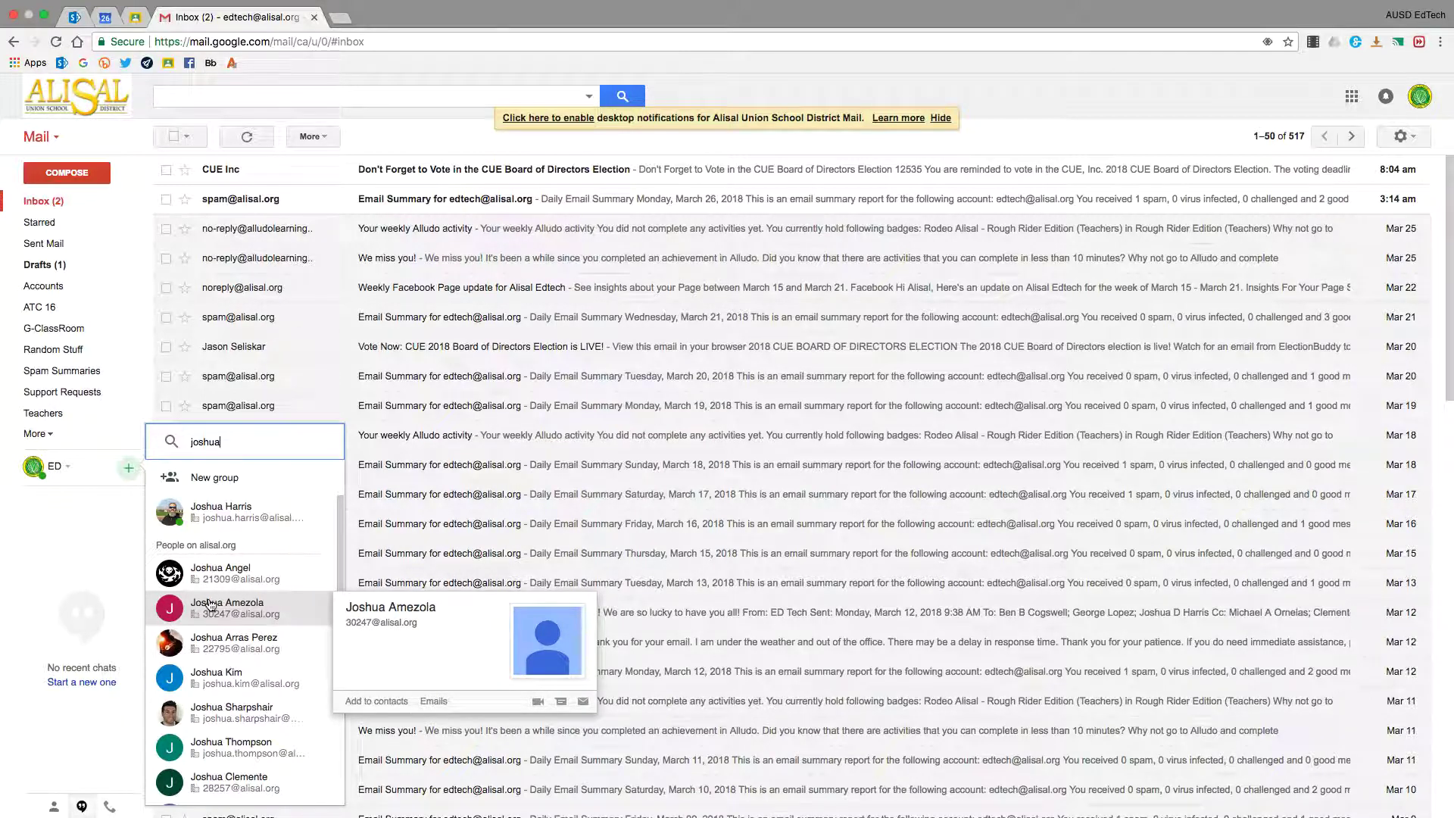
mouse_move(240, 682)
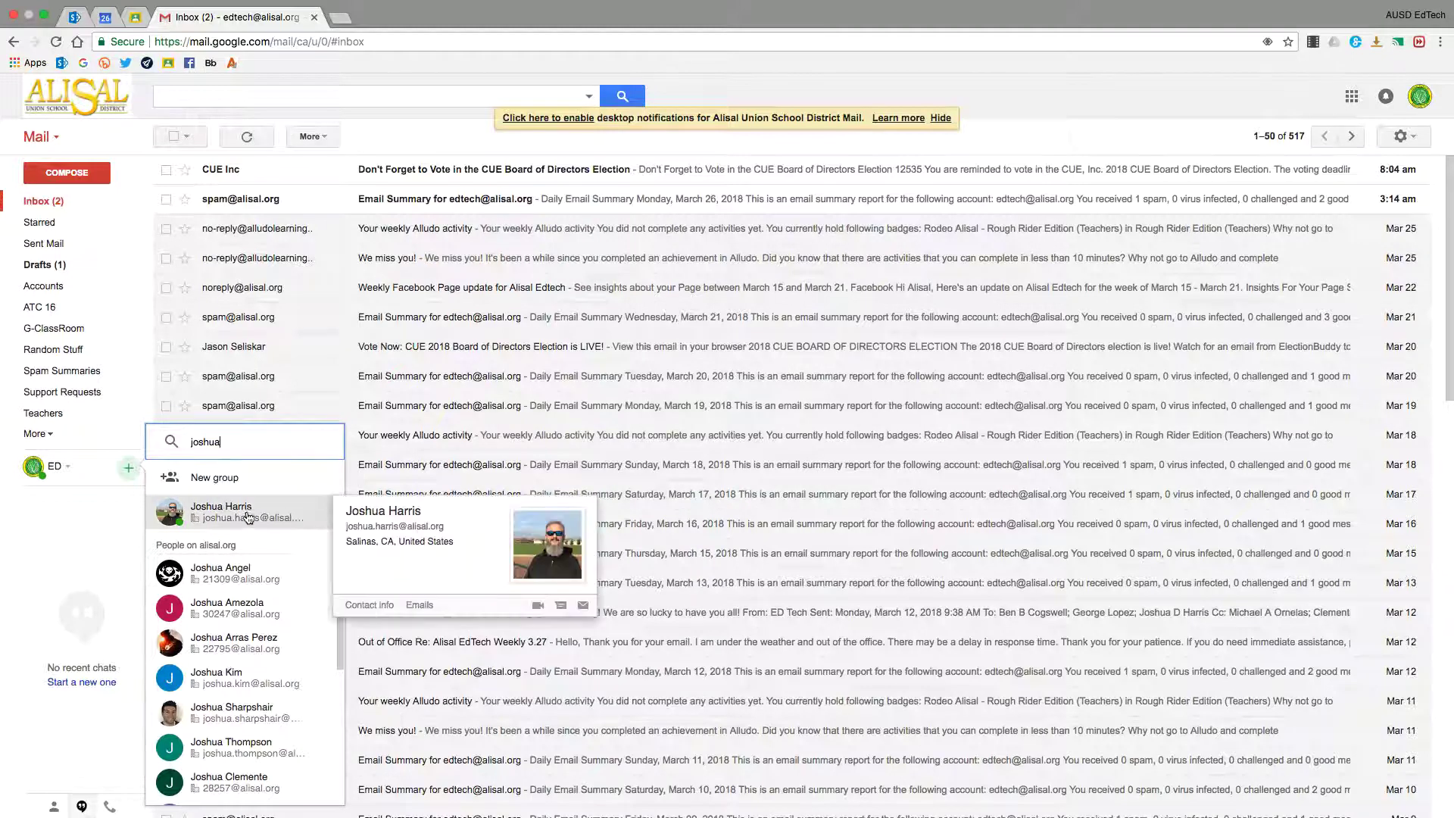
click(245, 519)
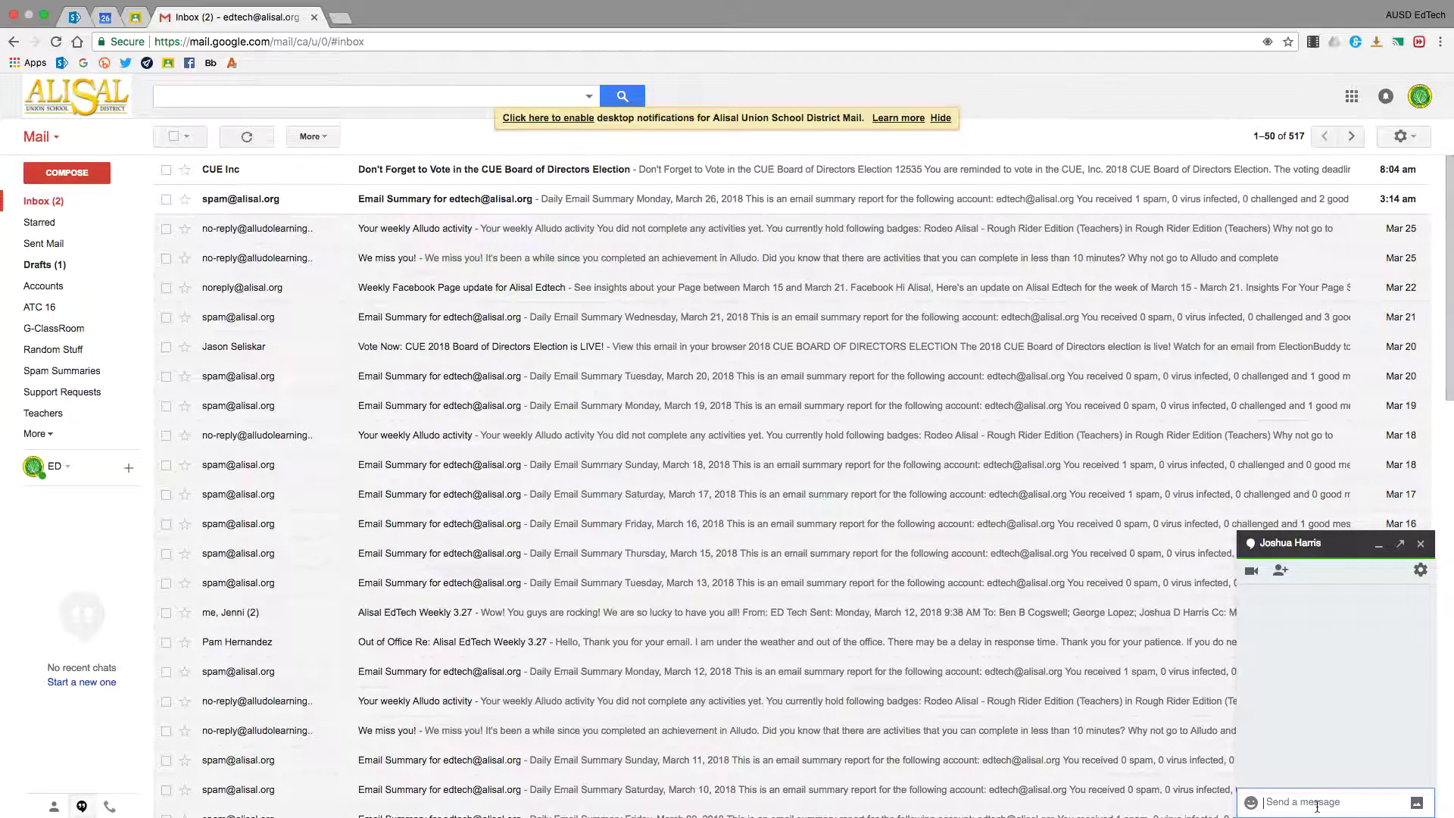
Send the message "Hi there I had a quick question!" in the open chat.
text(Hi there I had a quick question)
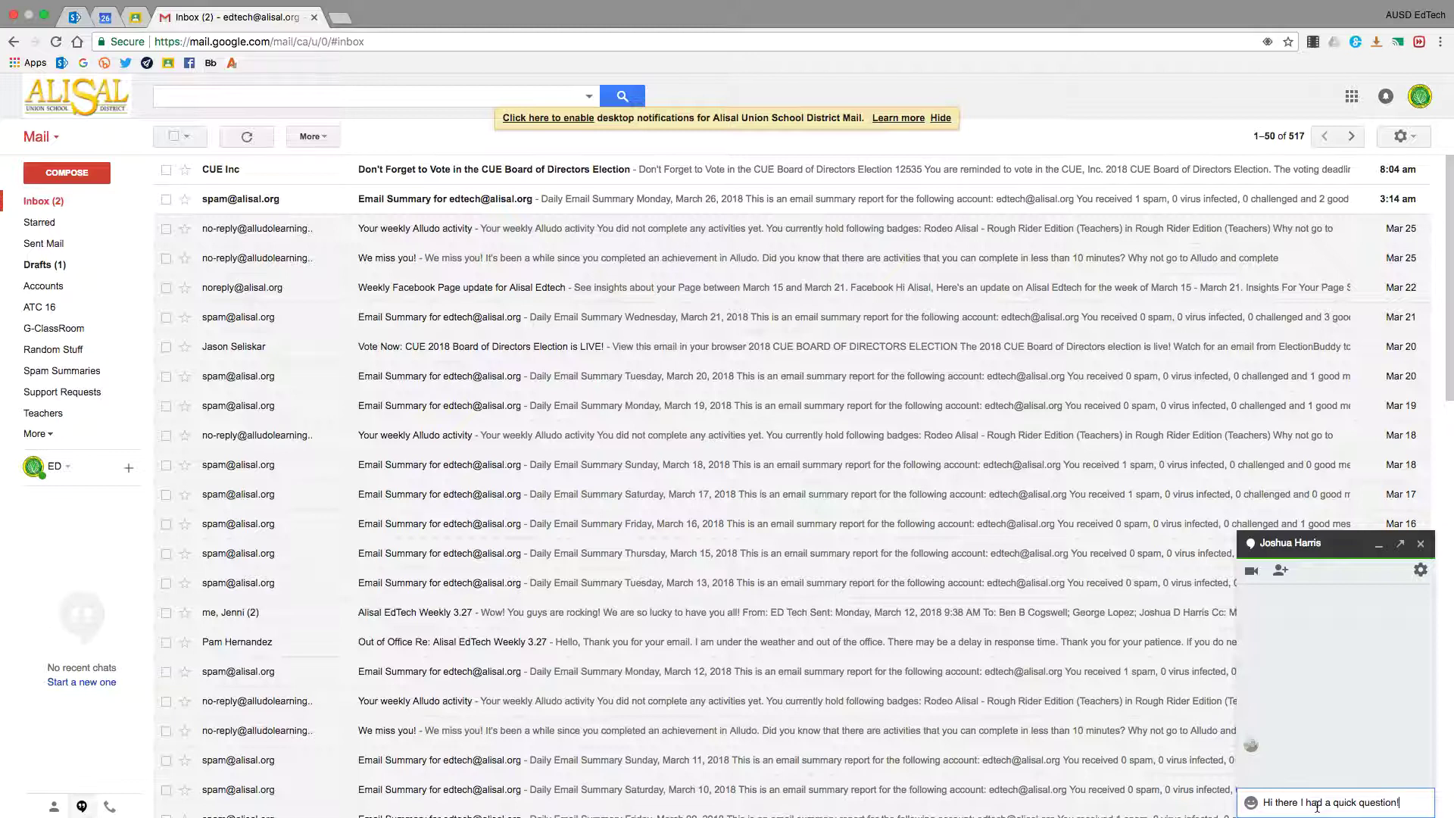
key(Return)
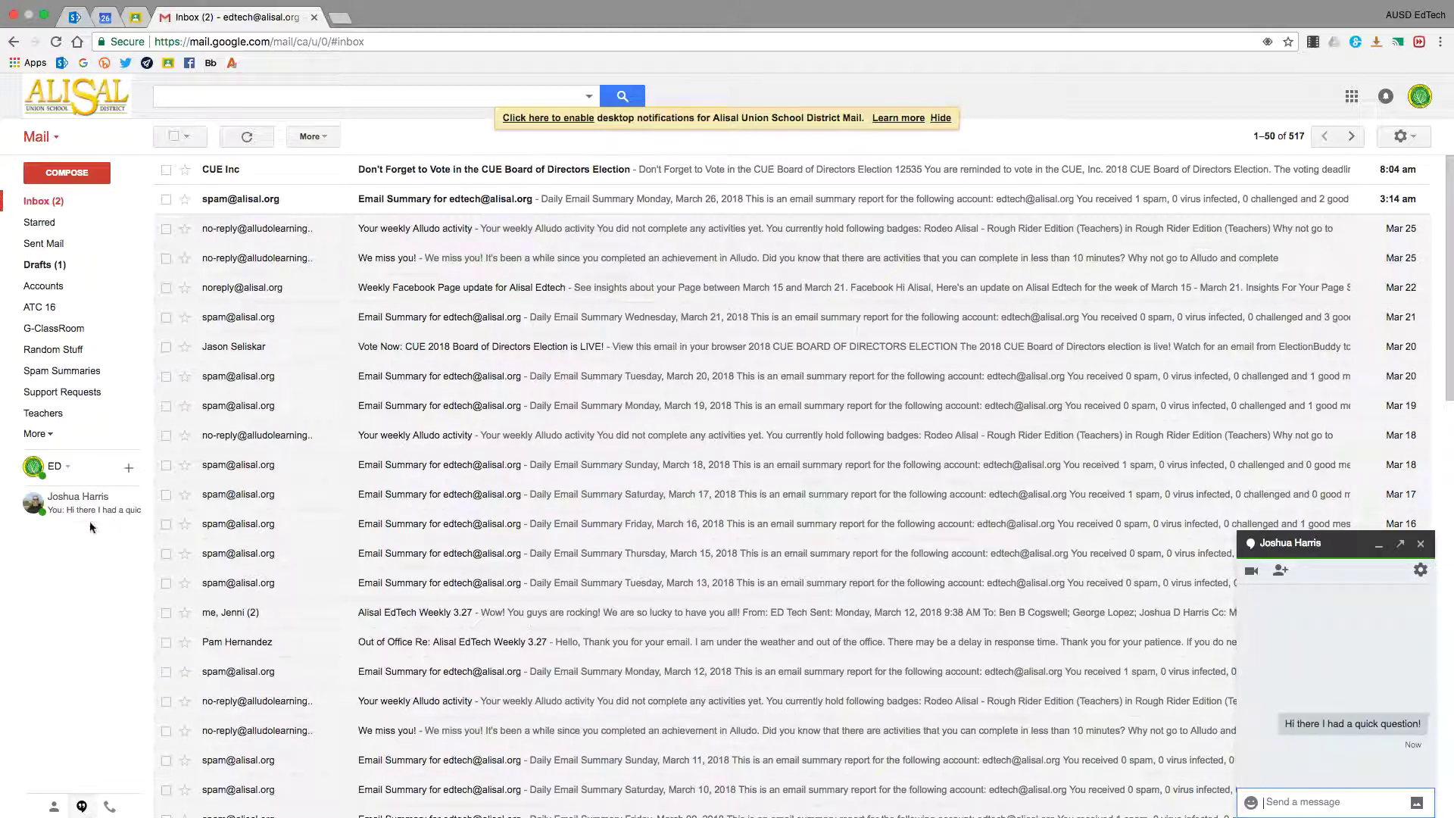
mouse_move(100, 516)
Switch to the Worky profile's Gmail window and reply "What can I help you with?" to ED Tech.
key(ctrl+Left)
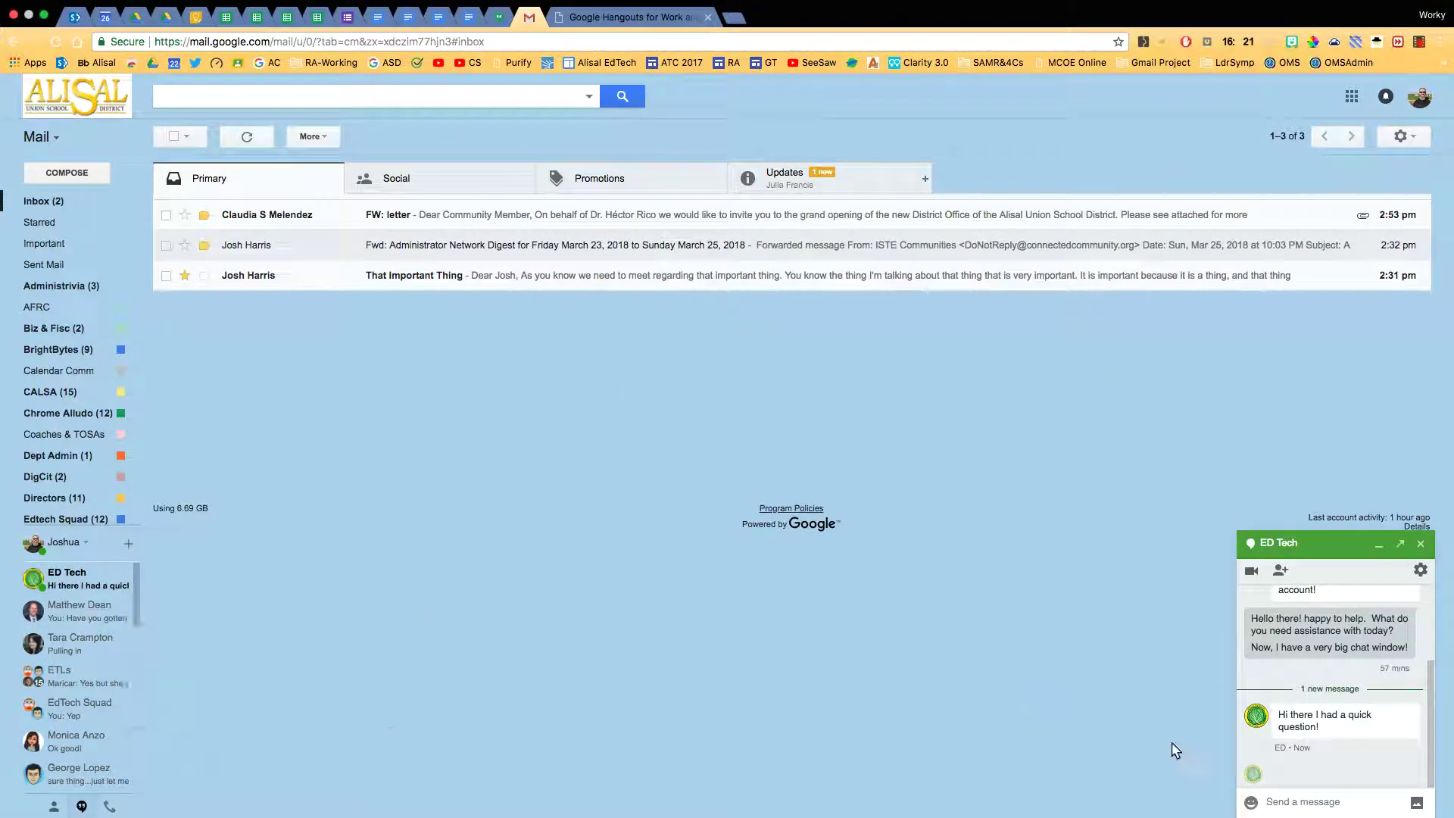
click(1332, 809)
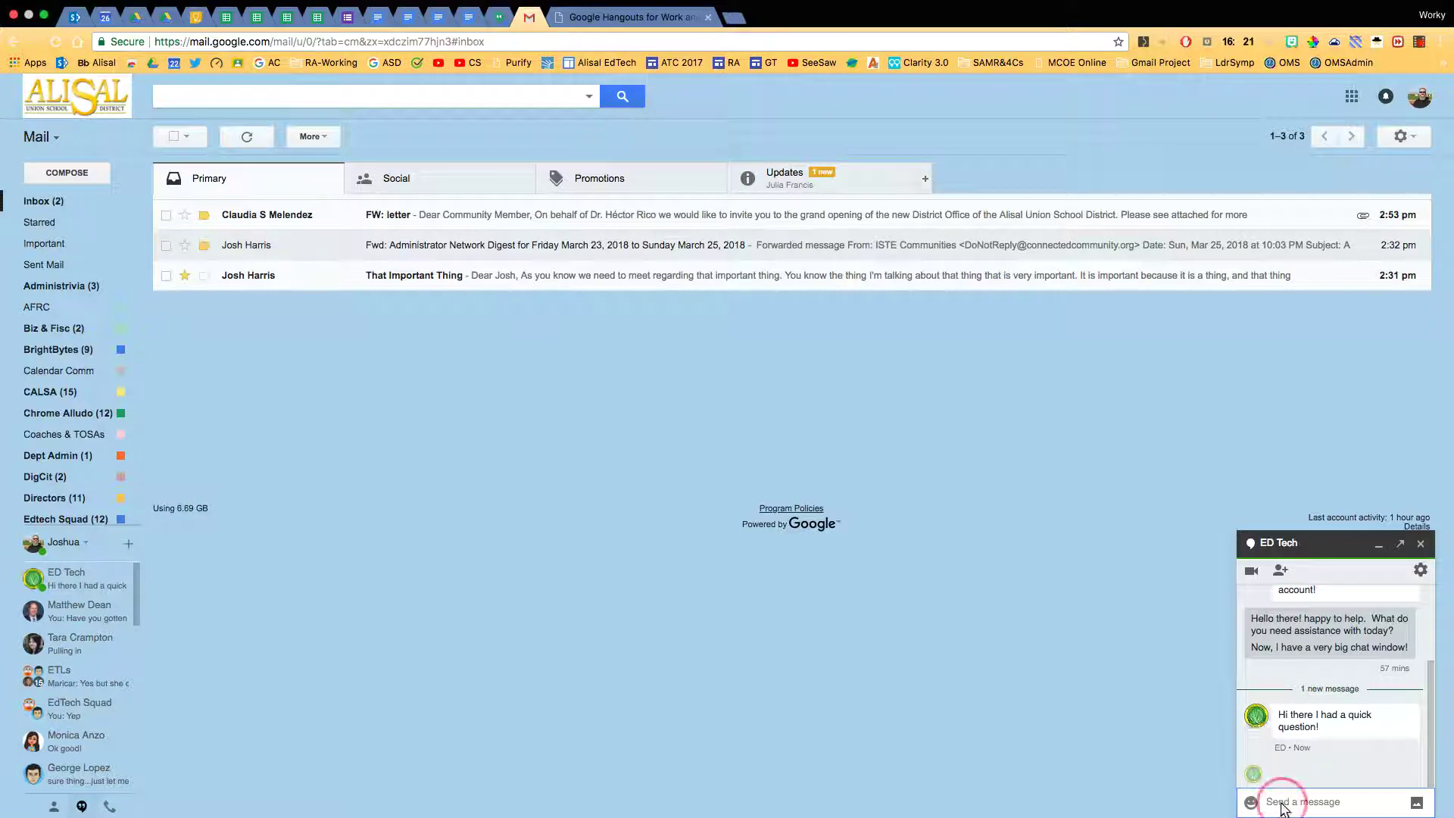
text(What)
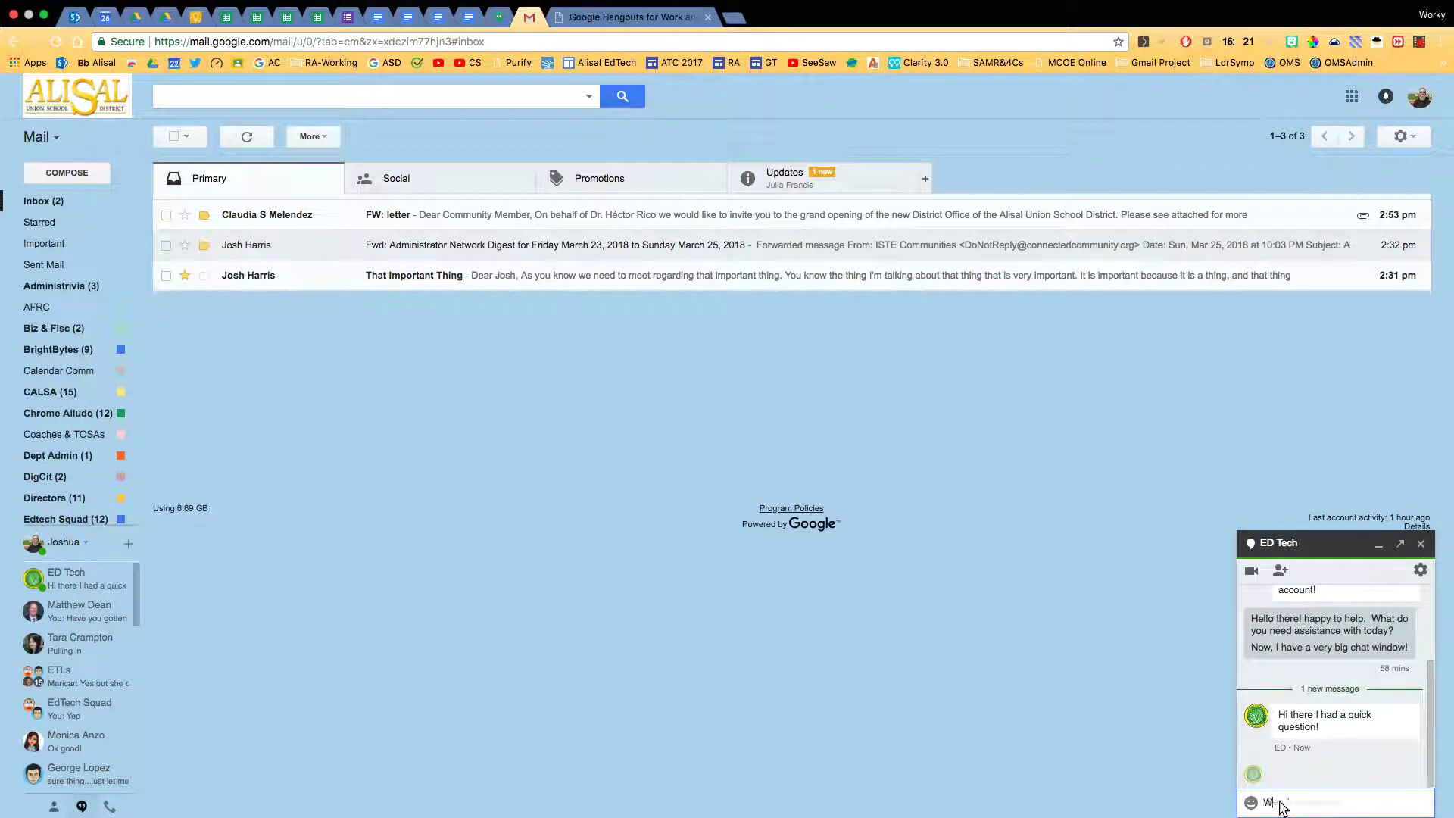
text( can I help you with?)
key(Return)
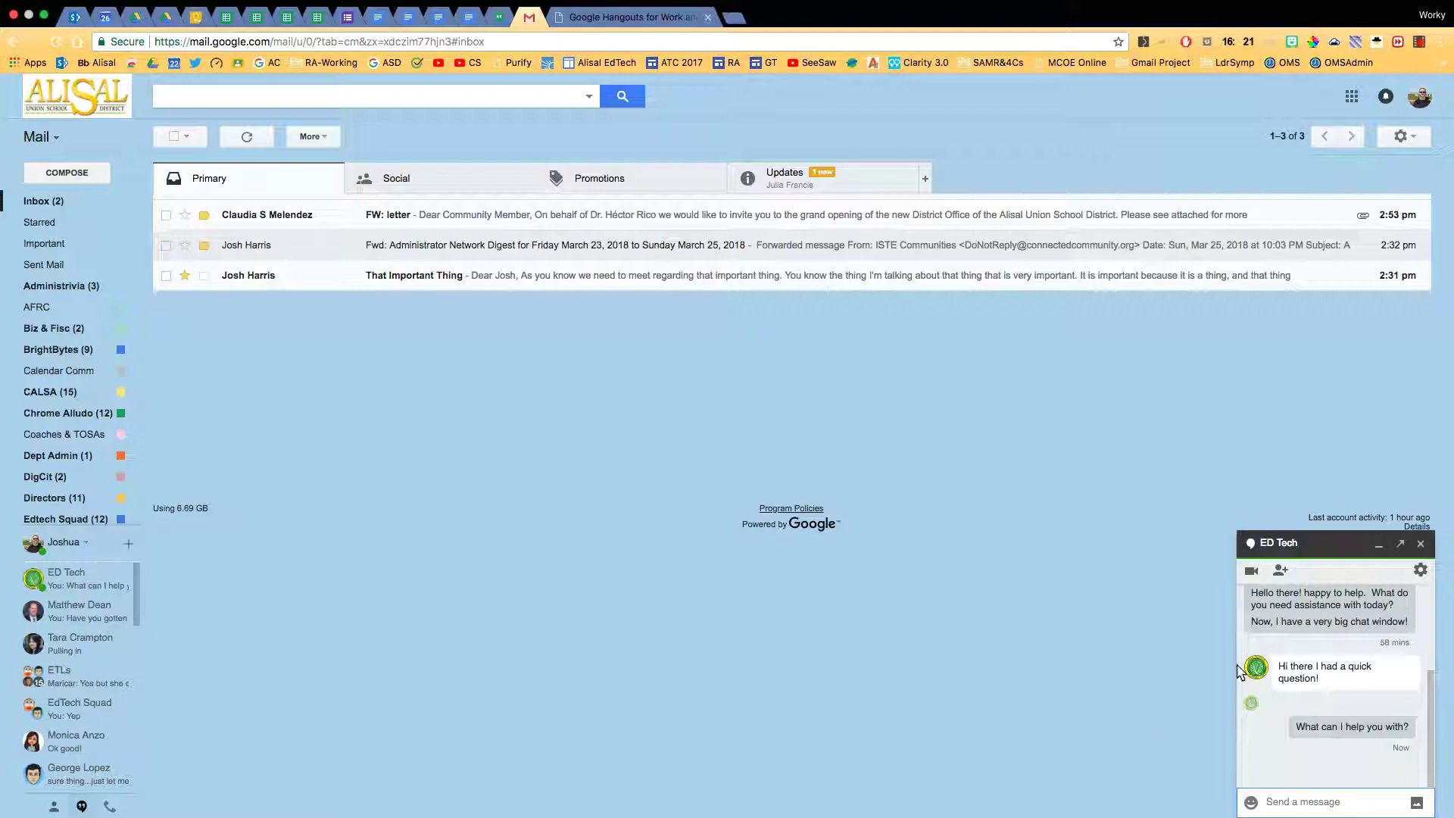
Switch to the AUSD EdTech account's Gmail window and create a new group chat with three contacts found by first name.
key(ctrl+Right)
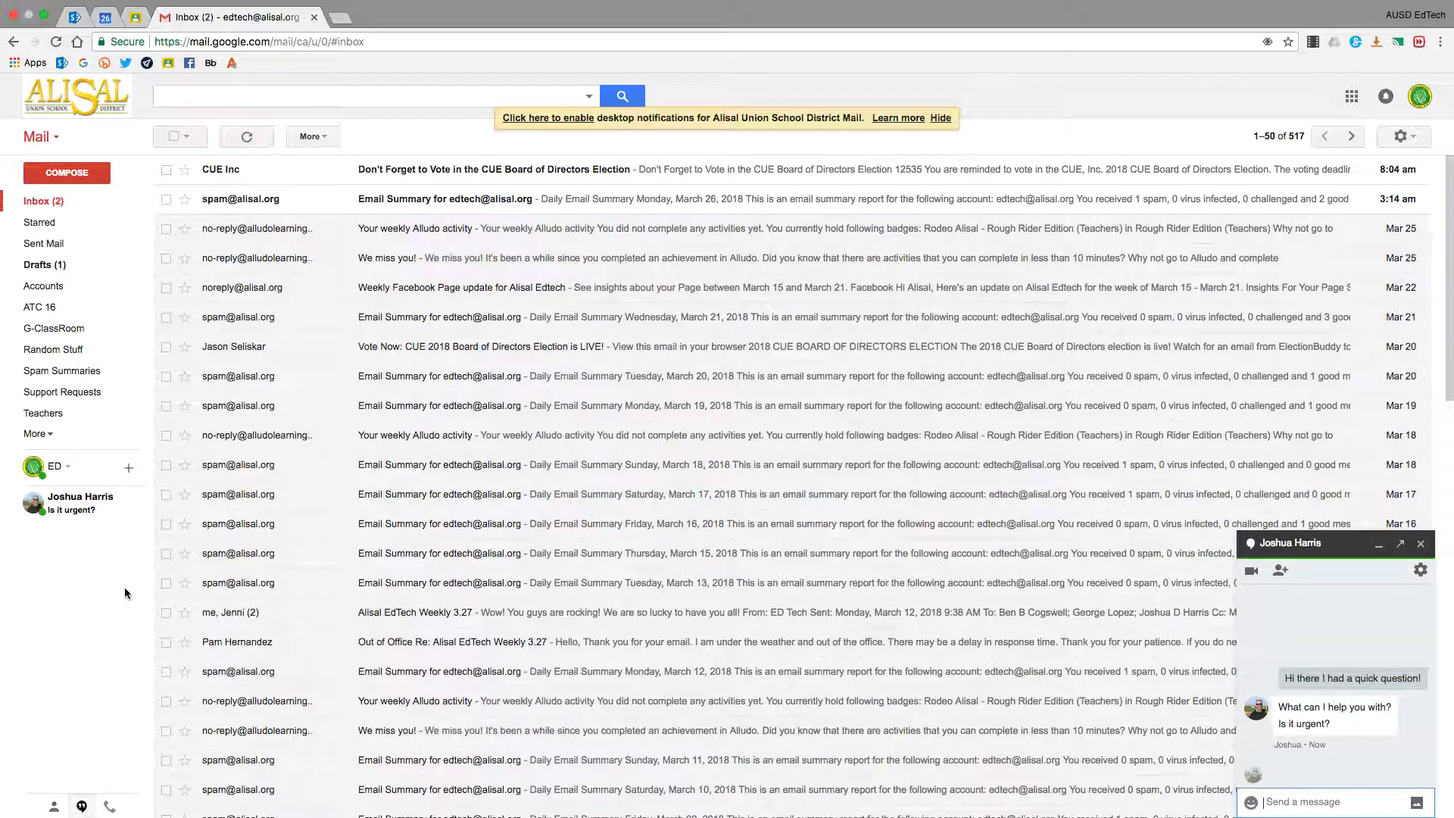
click(129, 471)
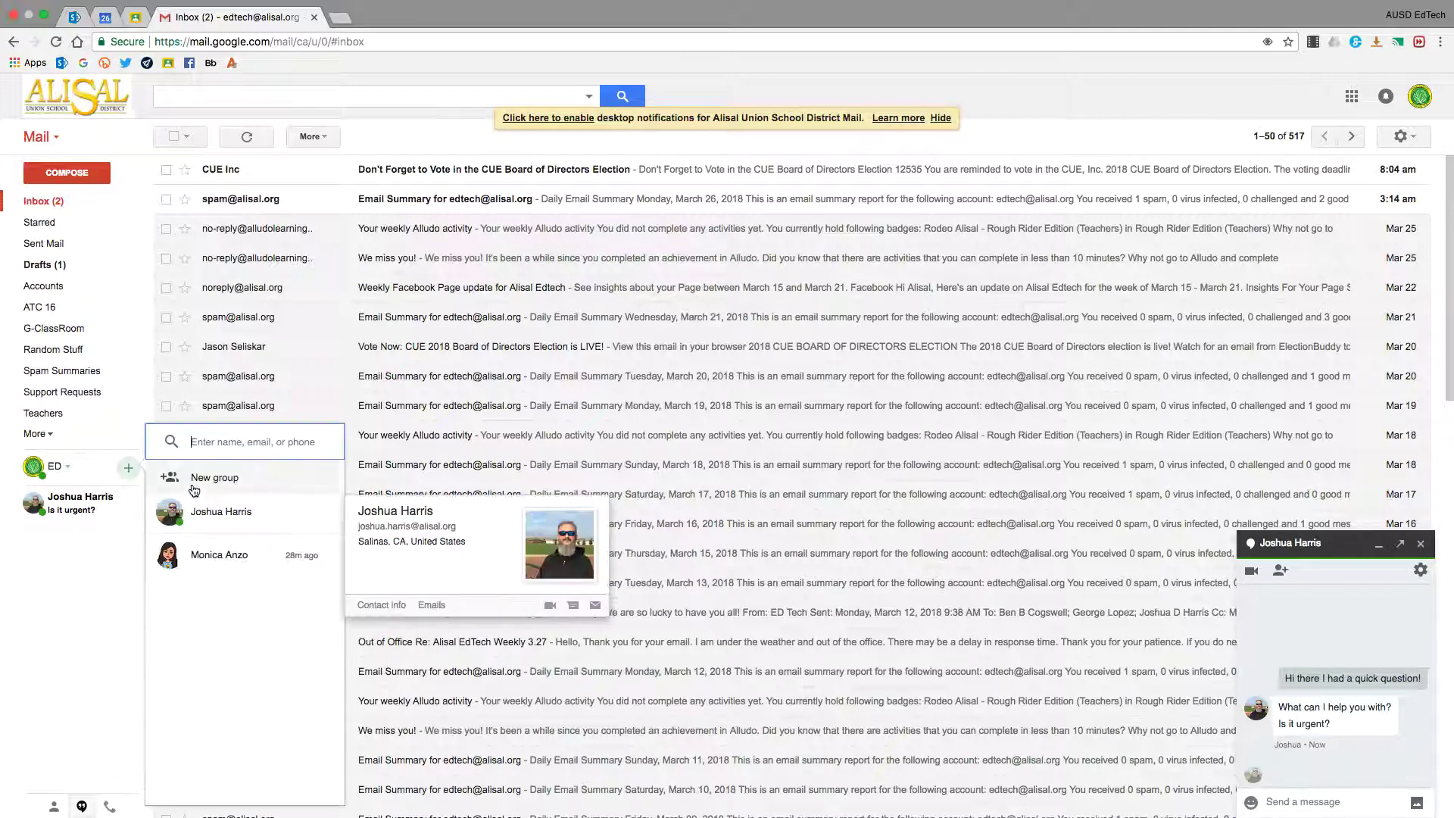
click(195, 483)
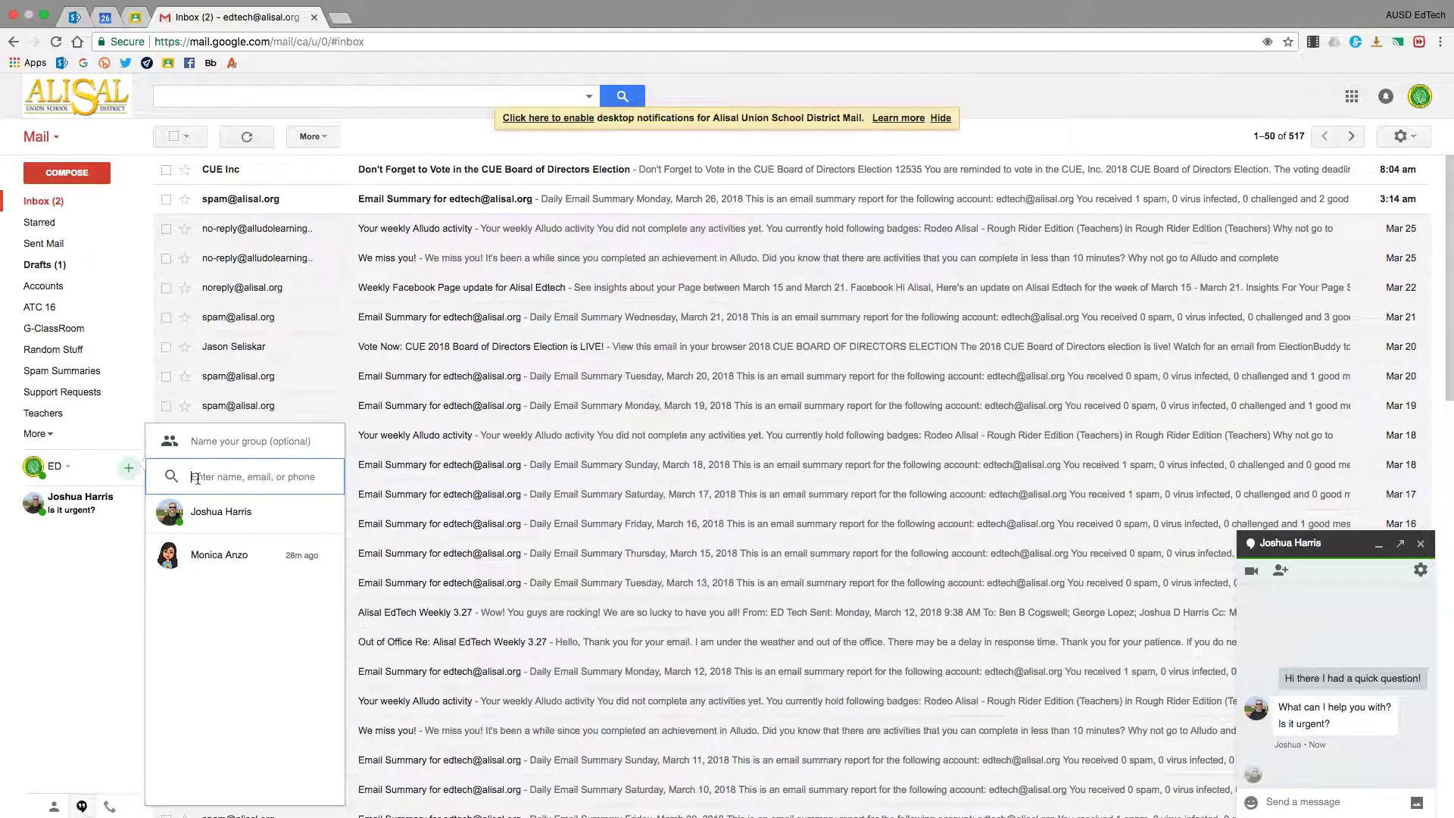
text(josh)
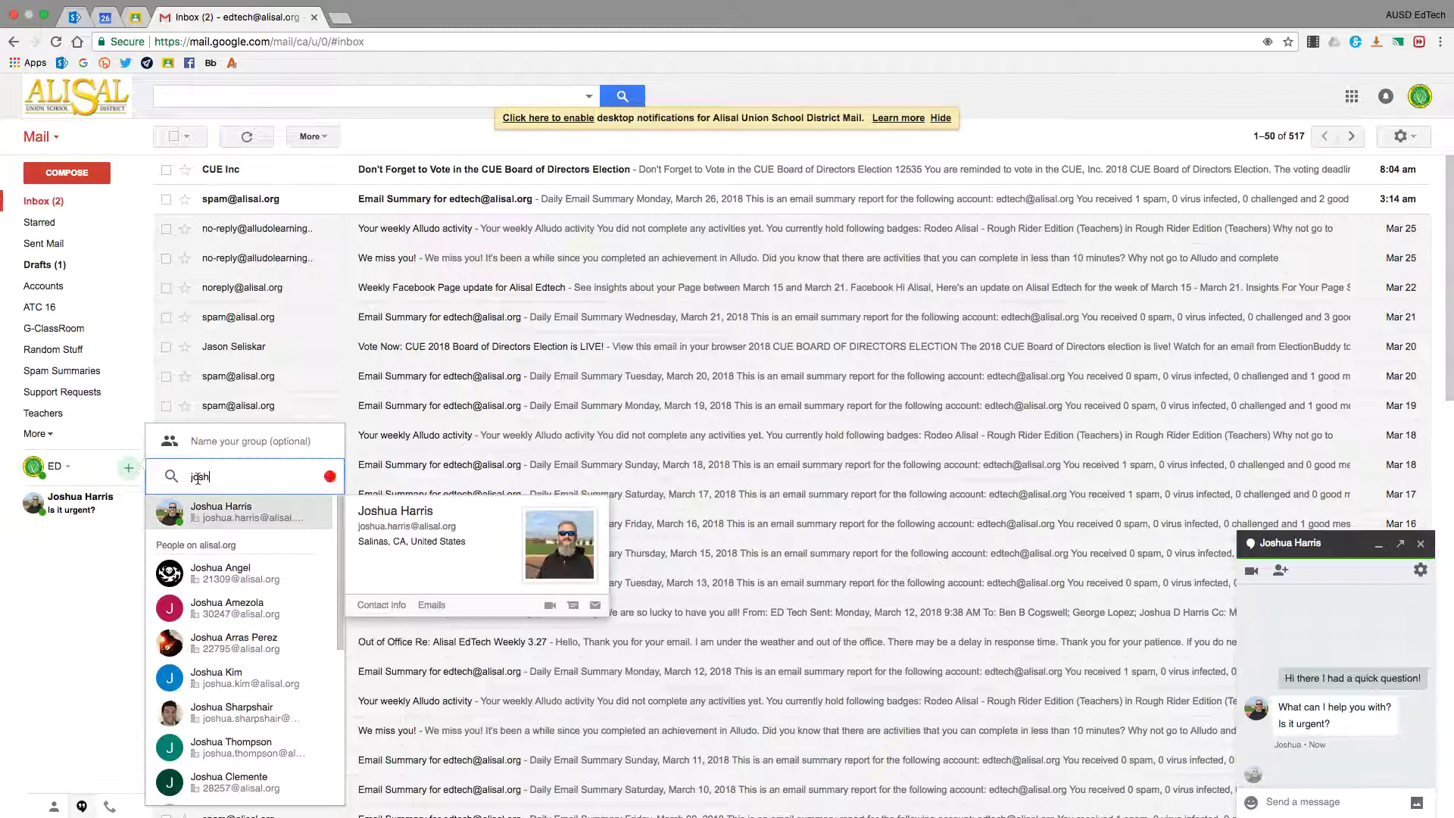
click(198, 512)
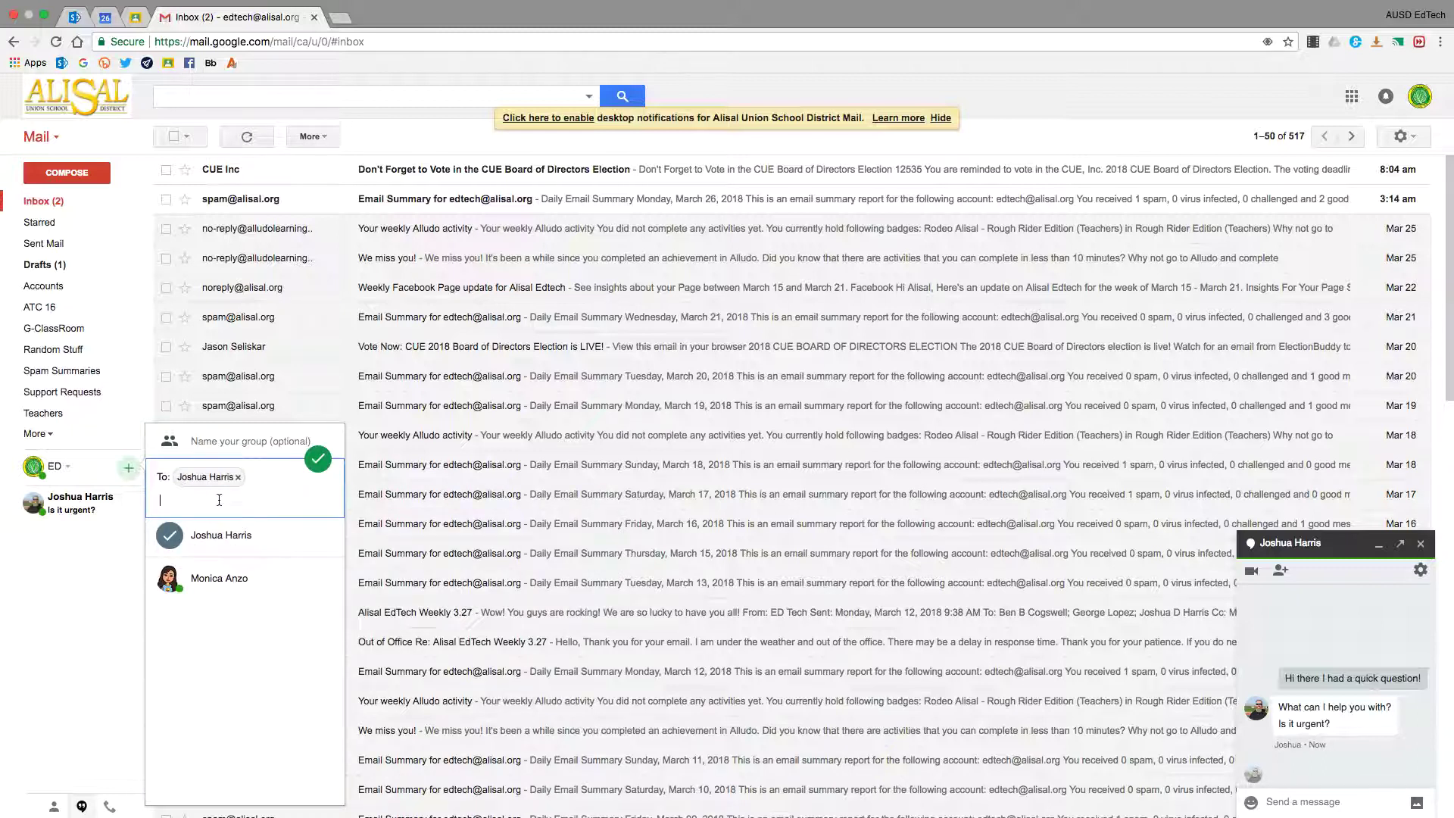
text(monic)
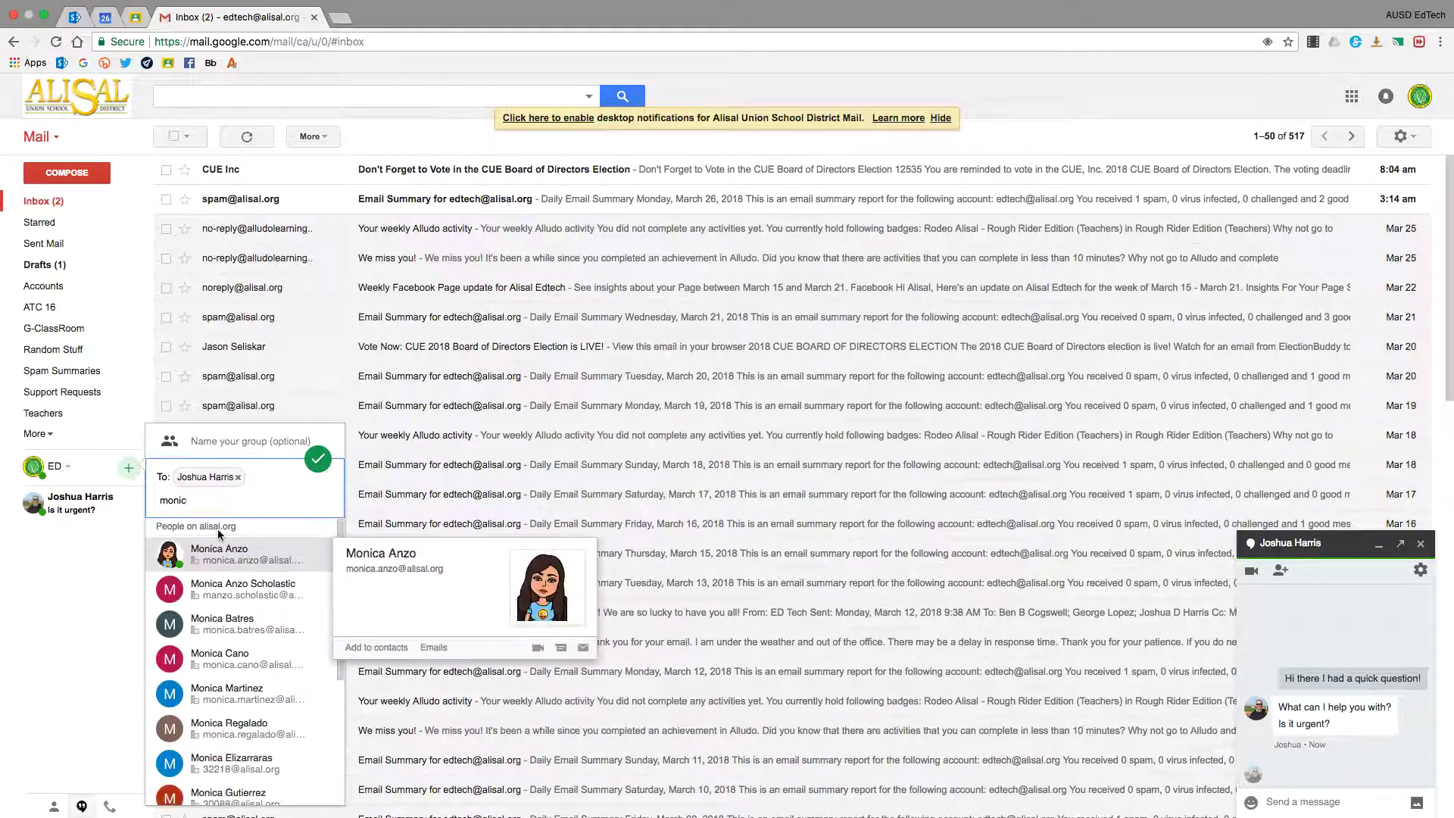
click(221, 550)
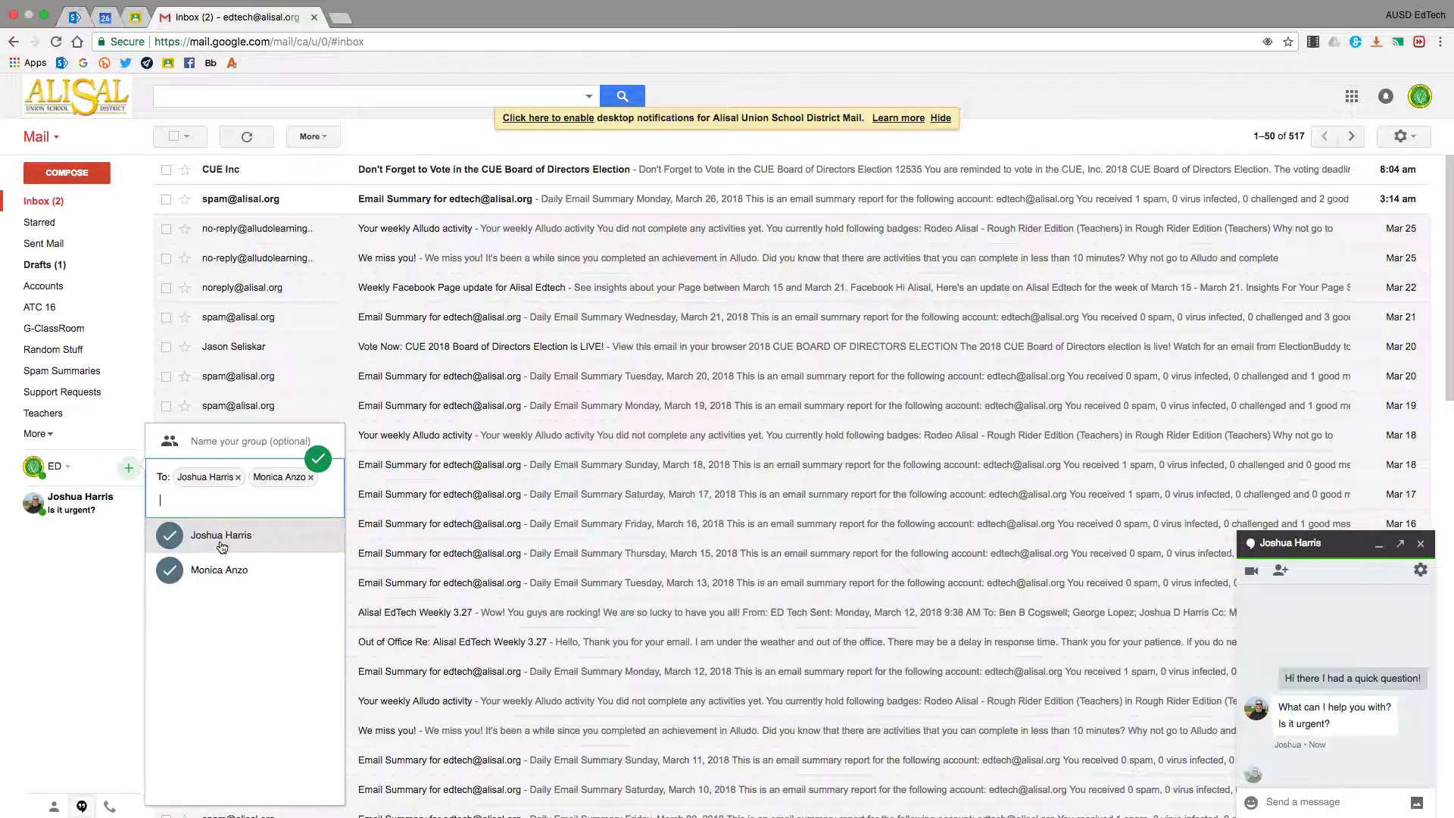
text(ben)
click(209, 560)
click(319, 463)
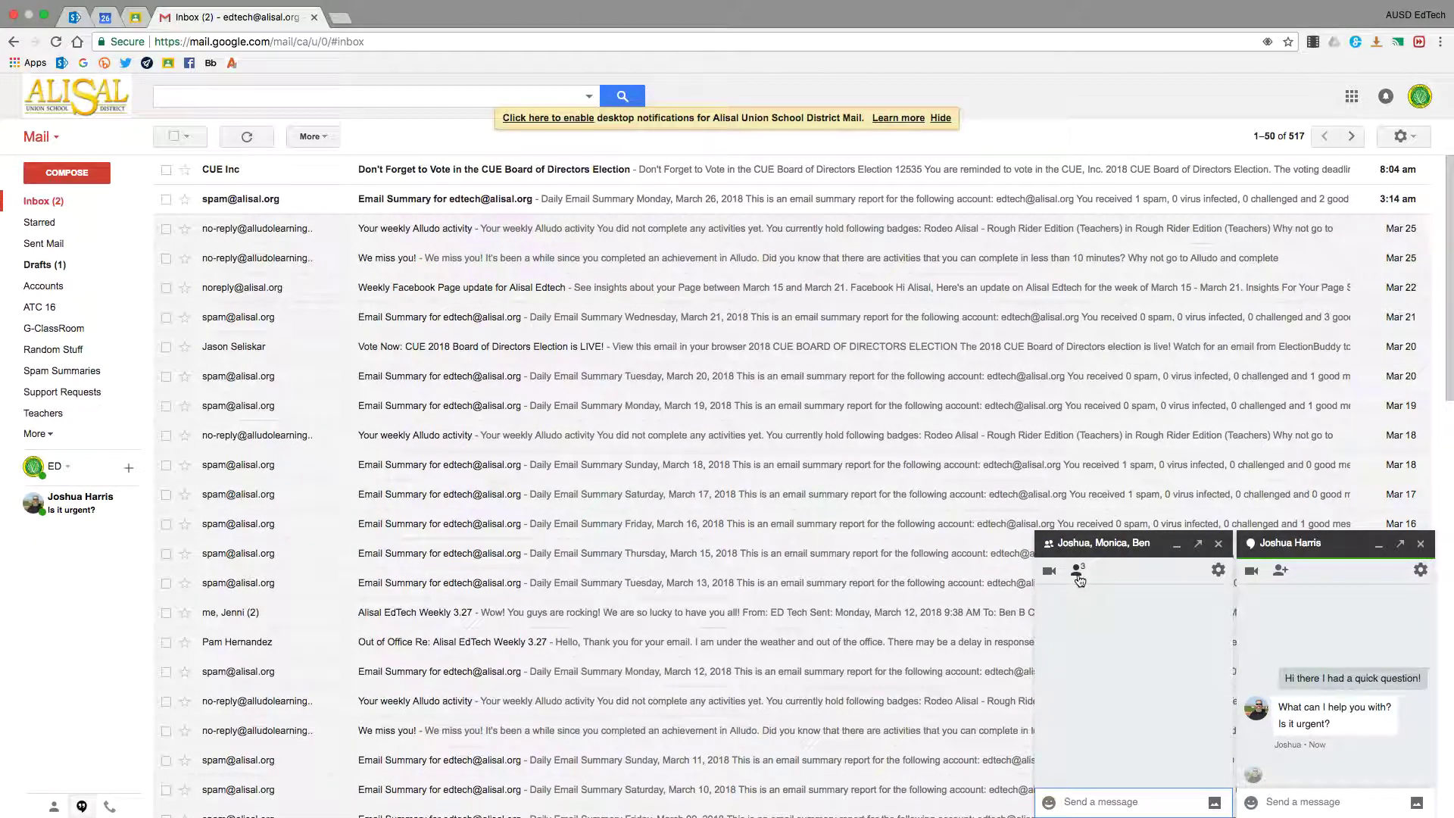
Name the new group hangout "Testing groups for Screencast".
click(1219, 572)
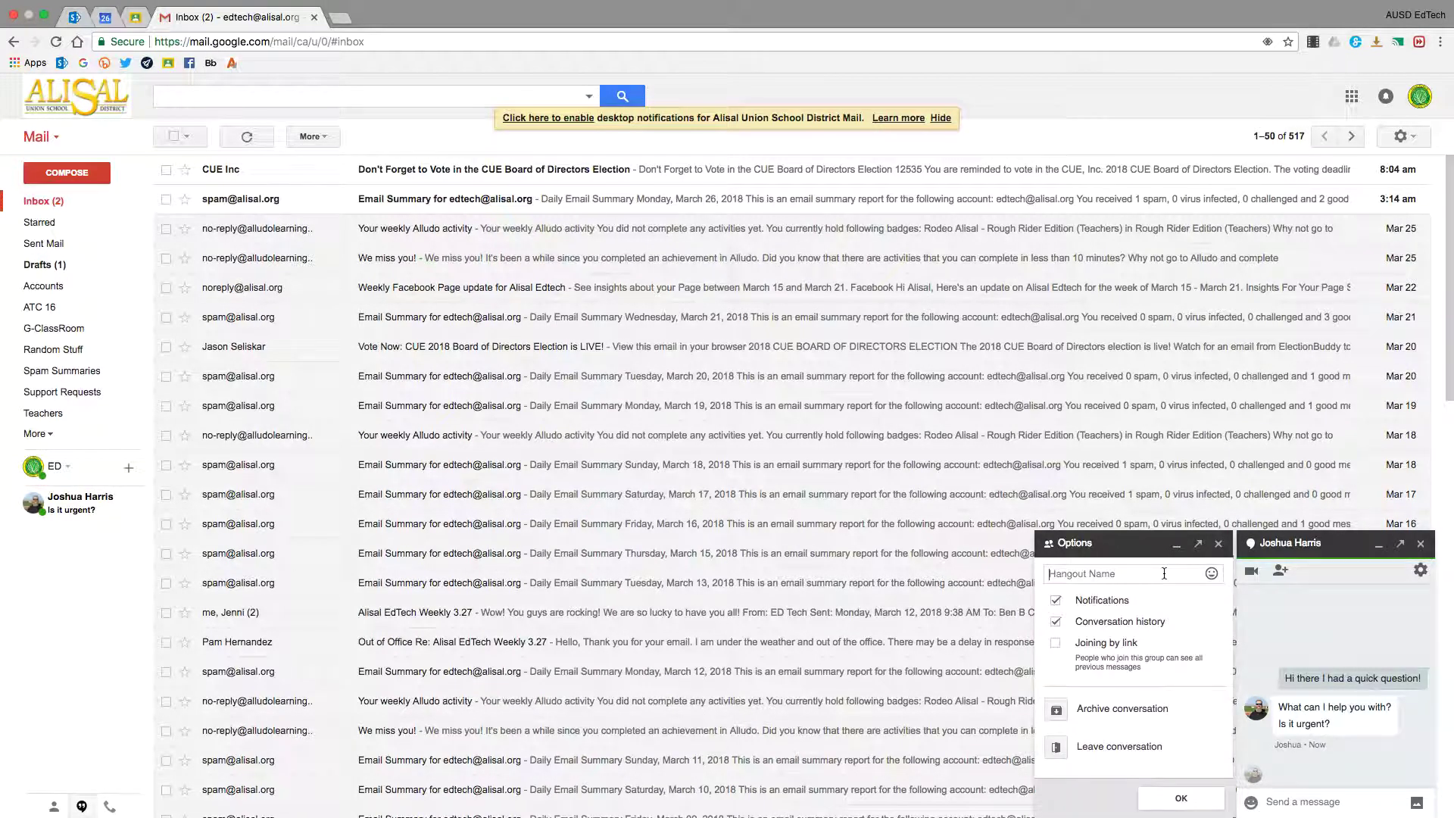
text(Testing groups for Screencast)
click(1179, 800)
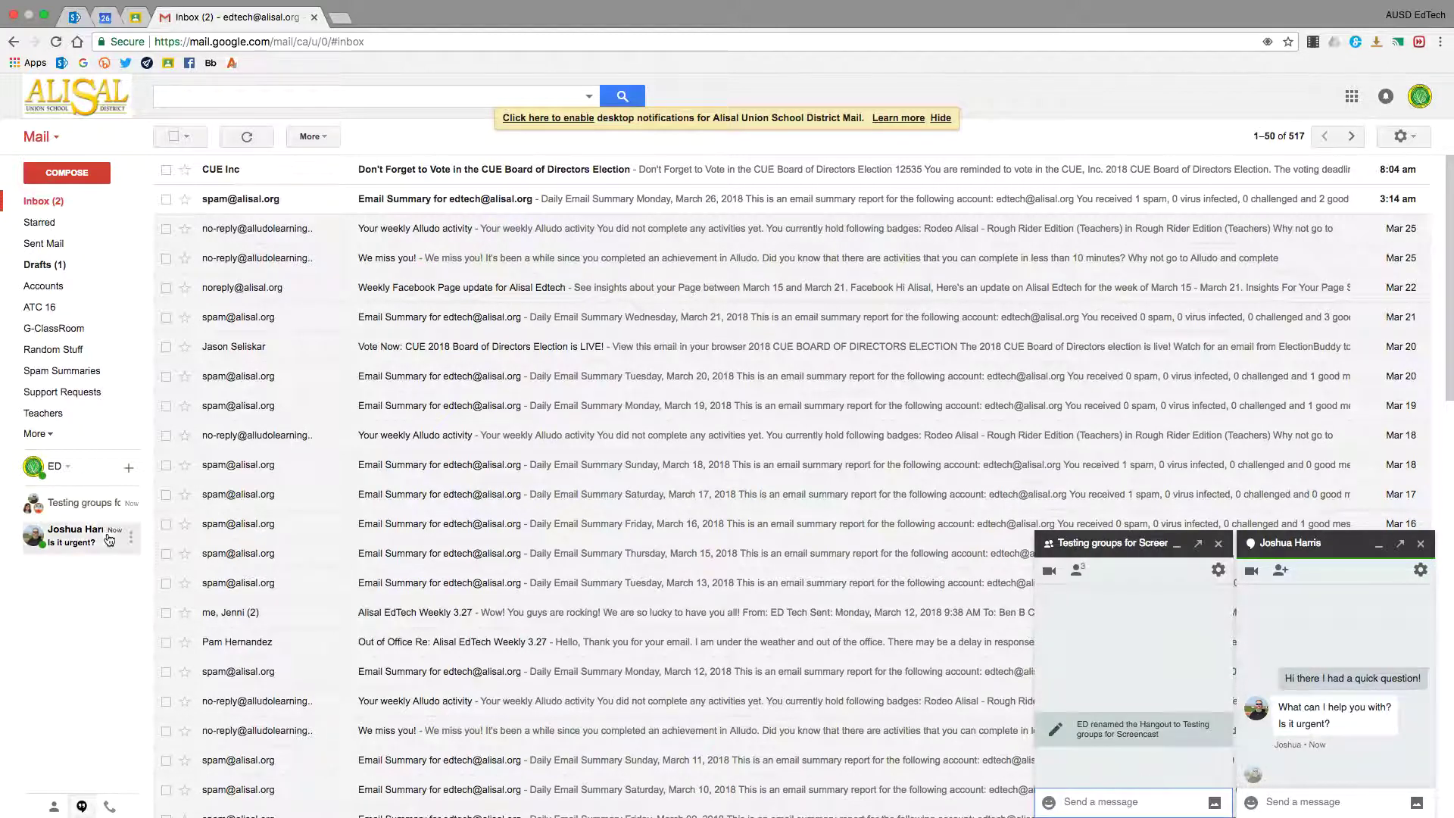
Reply "Thanks for understanding" to the contact who wrote "It's ok! It happens!".
mouse_move(73, 572)
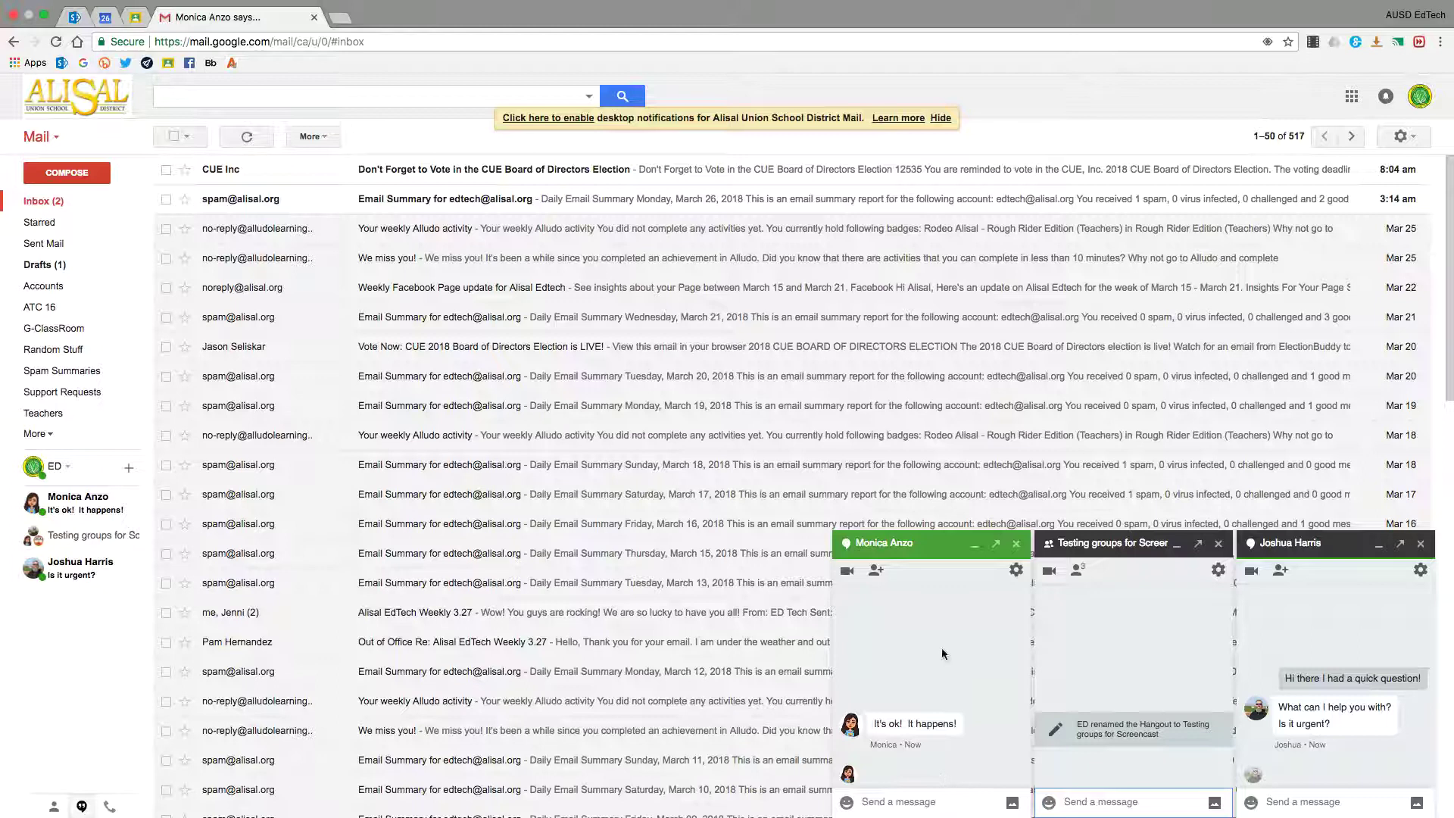
click(904, 802)
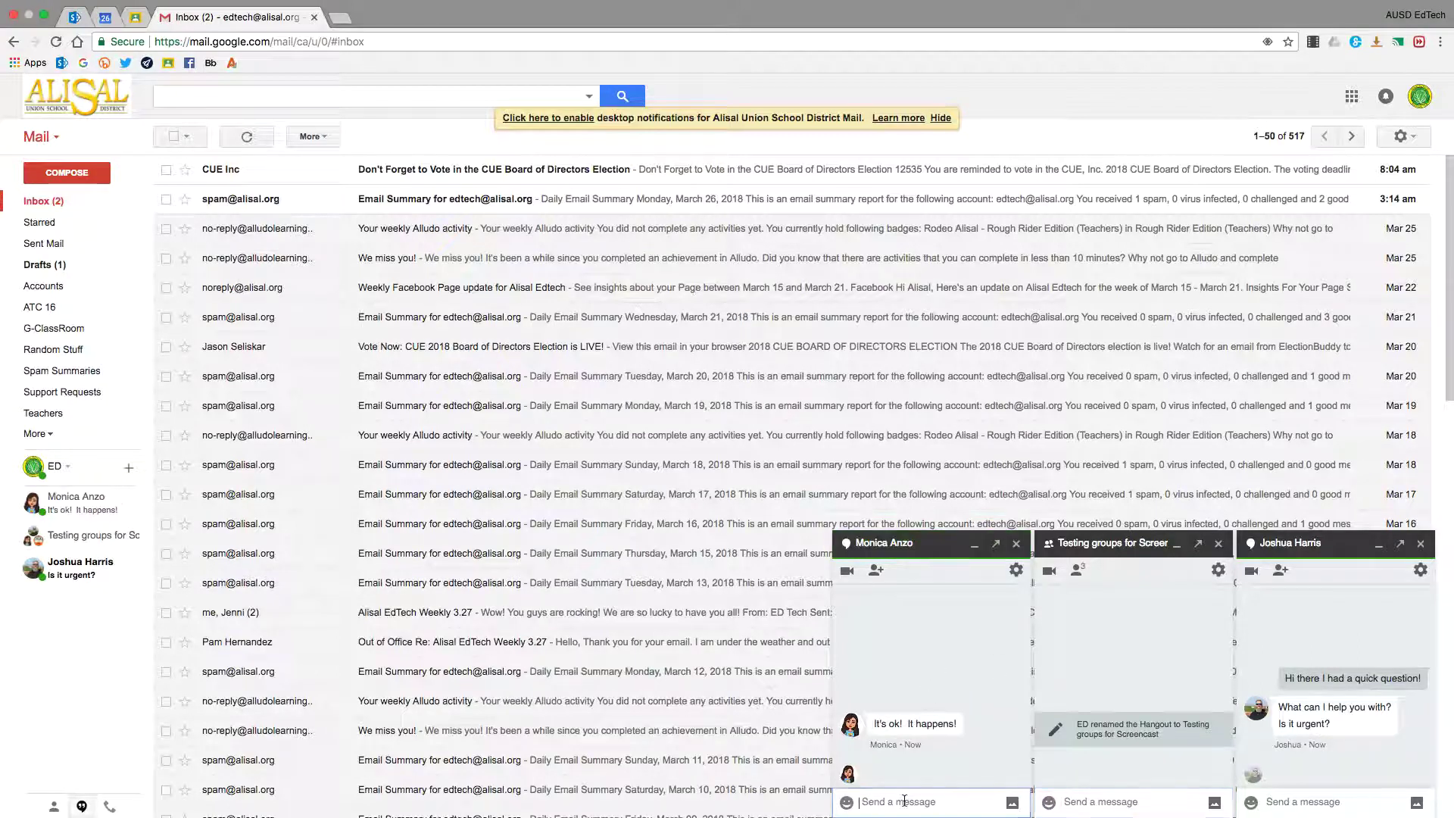
text(Thanks for underst)
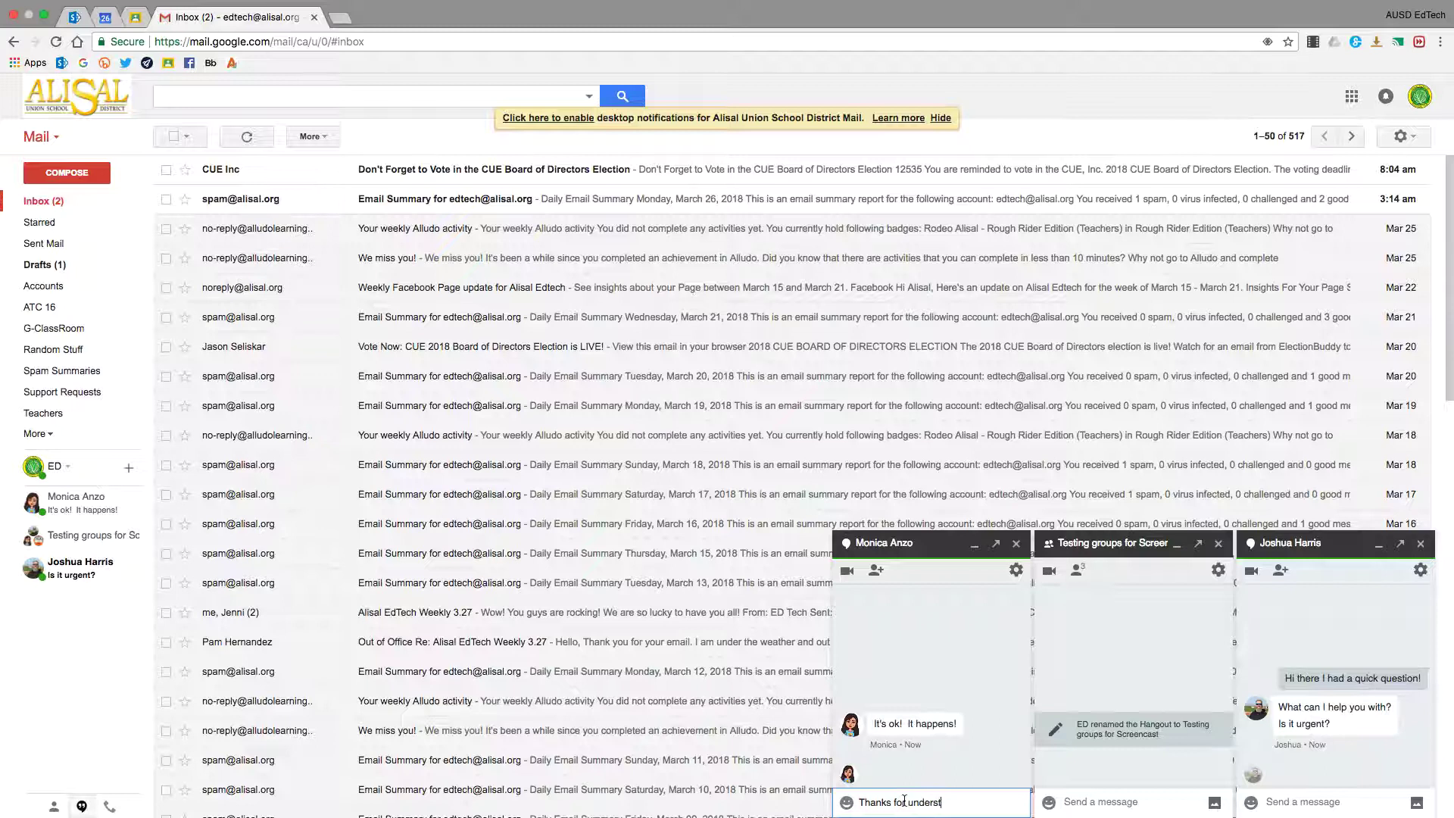
text(anding)
key(Return)
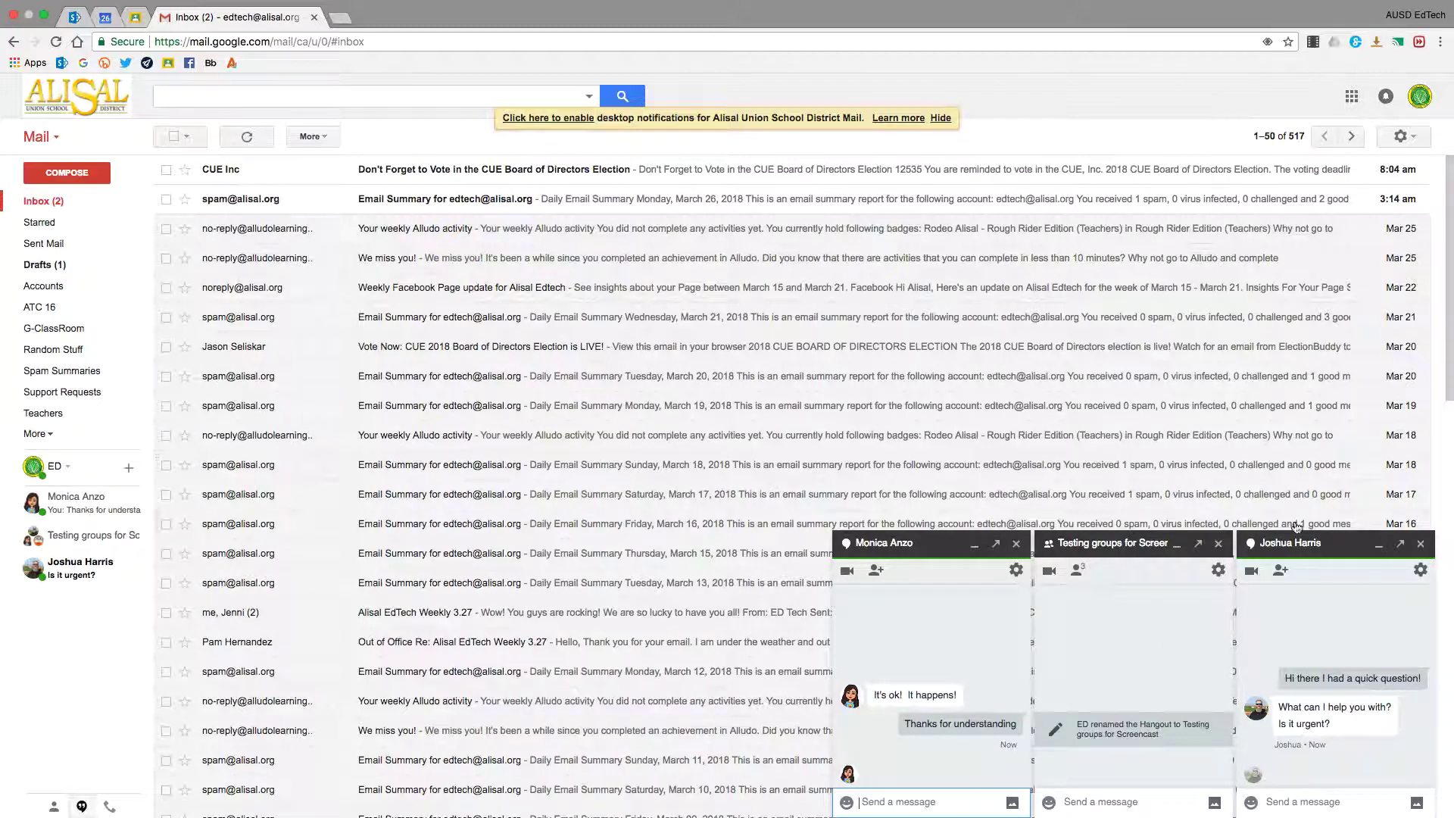
Close that one-on-one chat and send "This is a group chat!" to the Testing groups for Screencast group.
click(1019, 544)
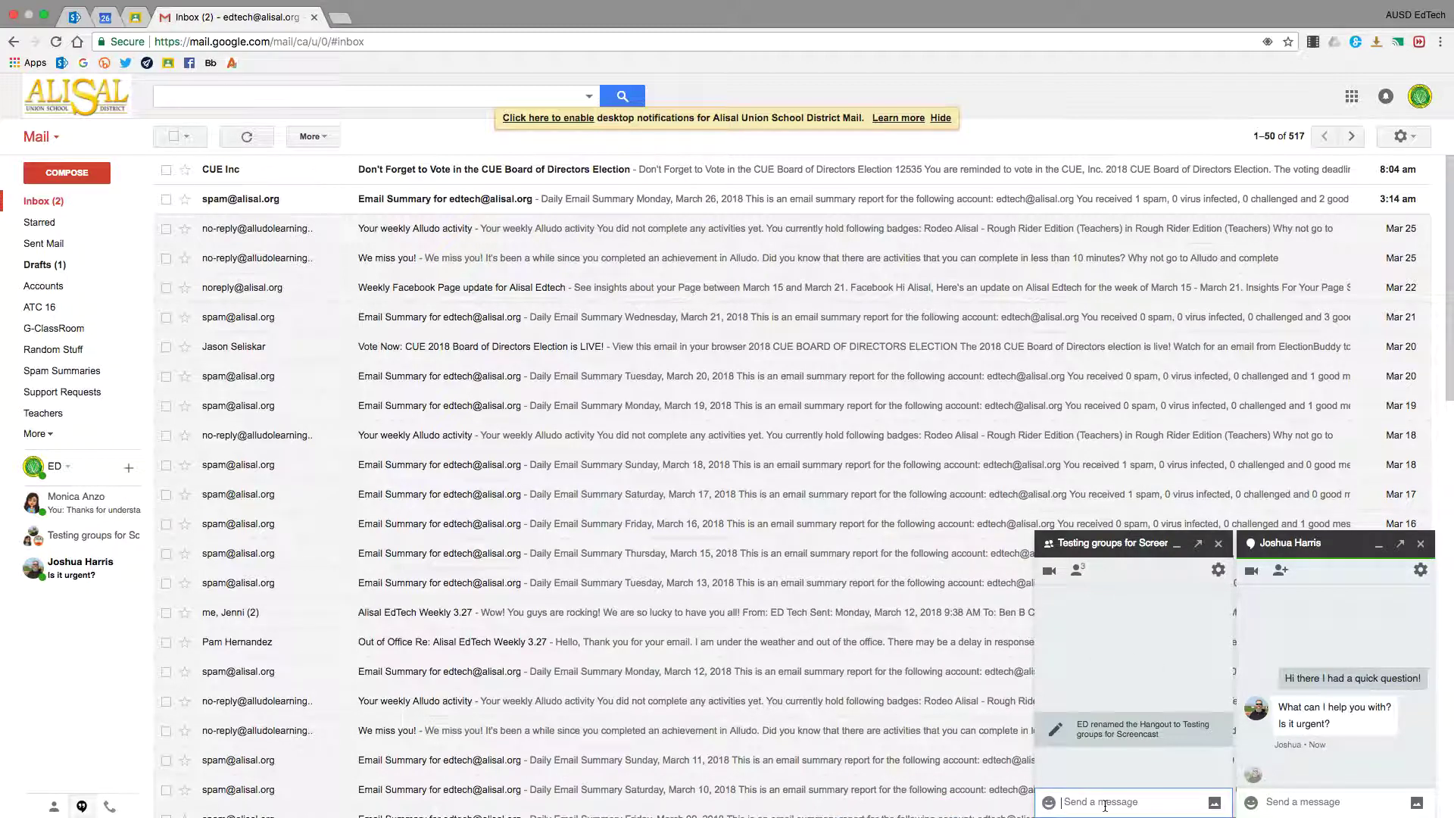
text(This is a group chat!)
key(Return)
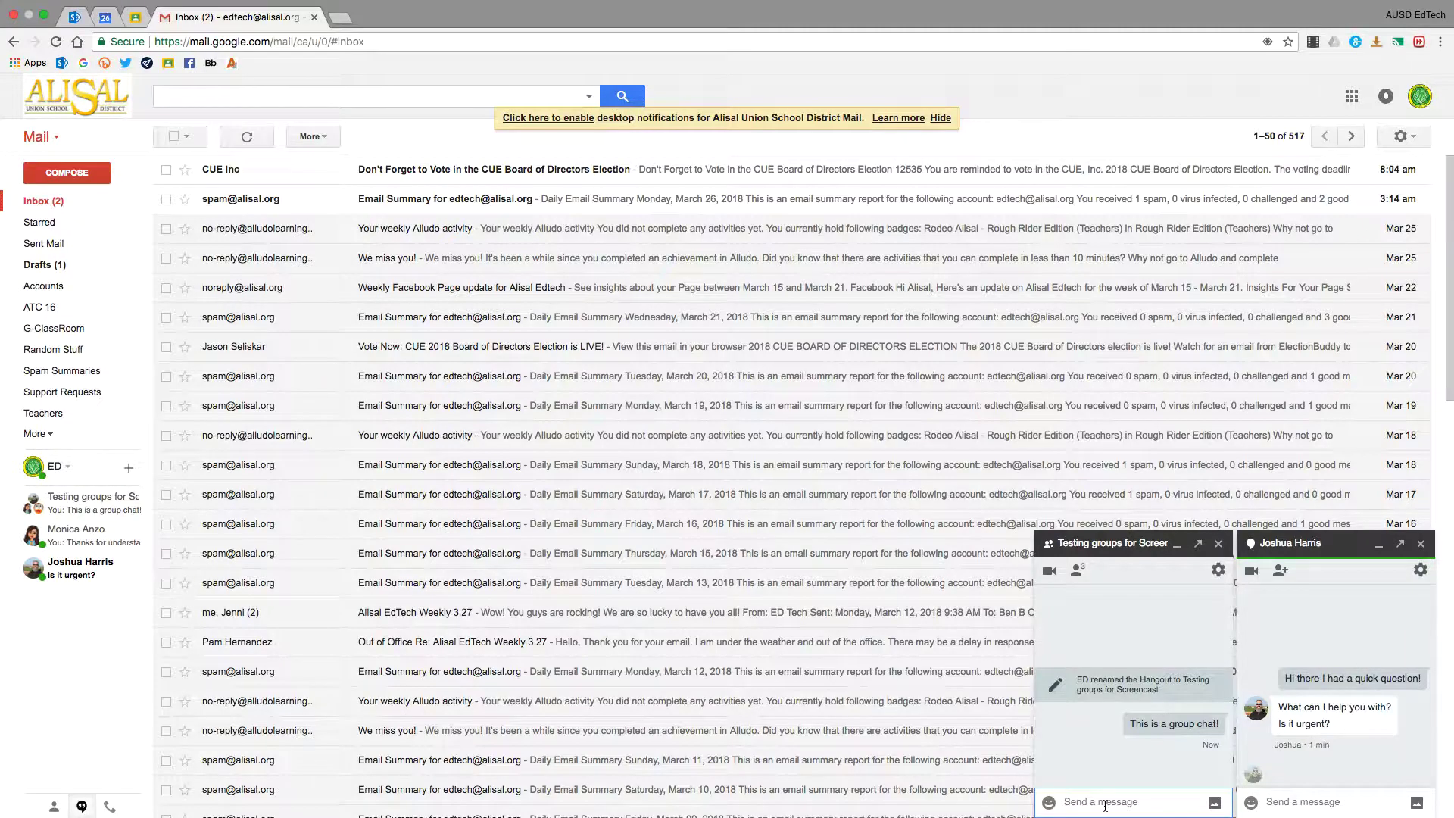
Switch to the Worky profile's Gmail window and reply "Yes it is. Good demo!" in the group chat.
key(ctrl+Left)
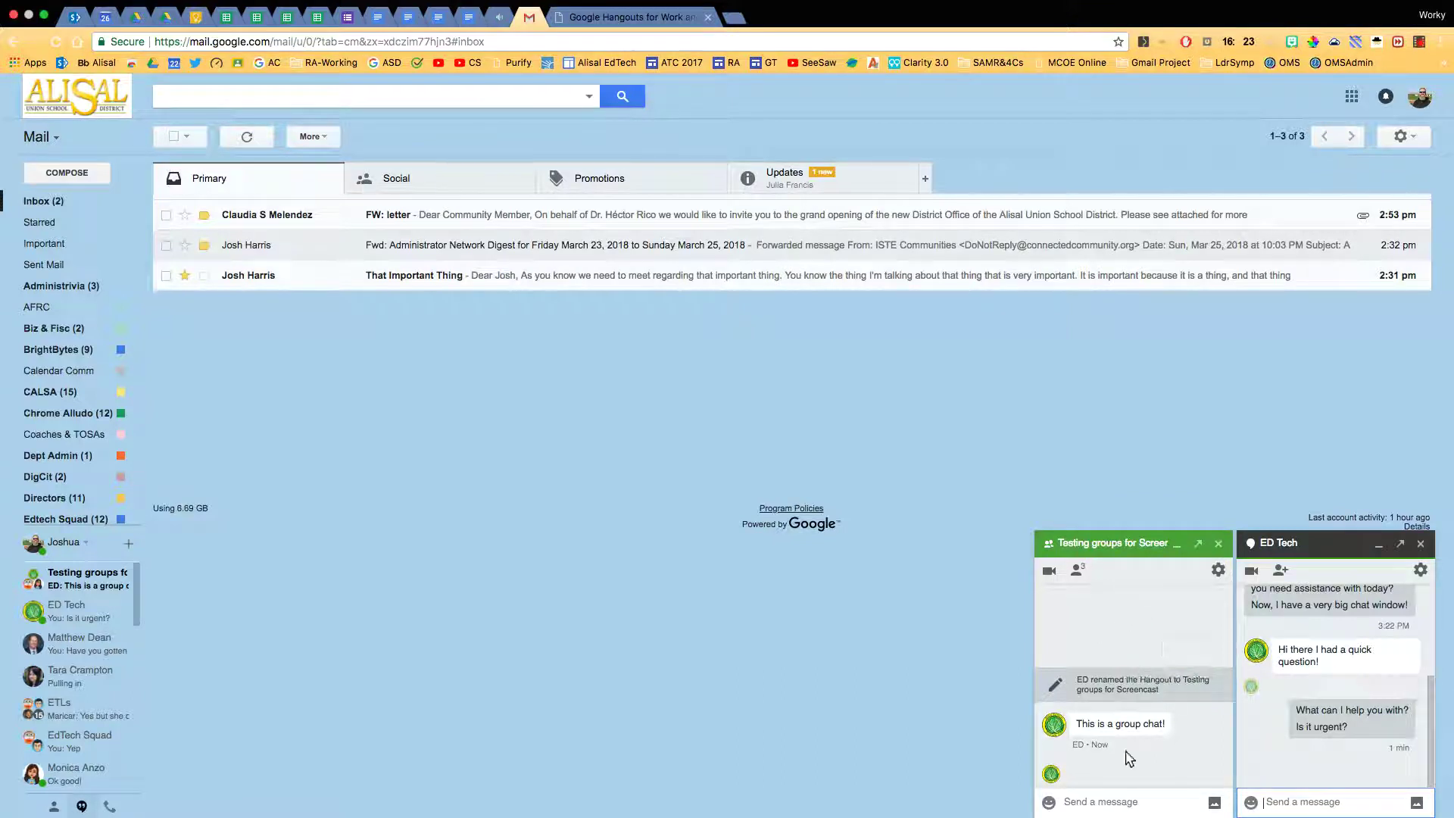
click(1102, 805)
text(YT)
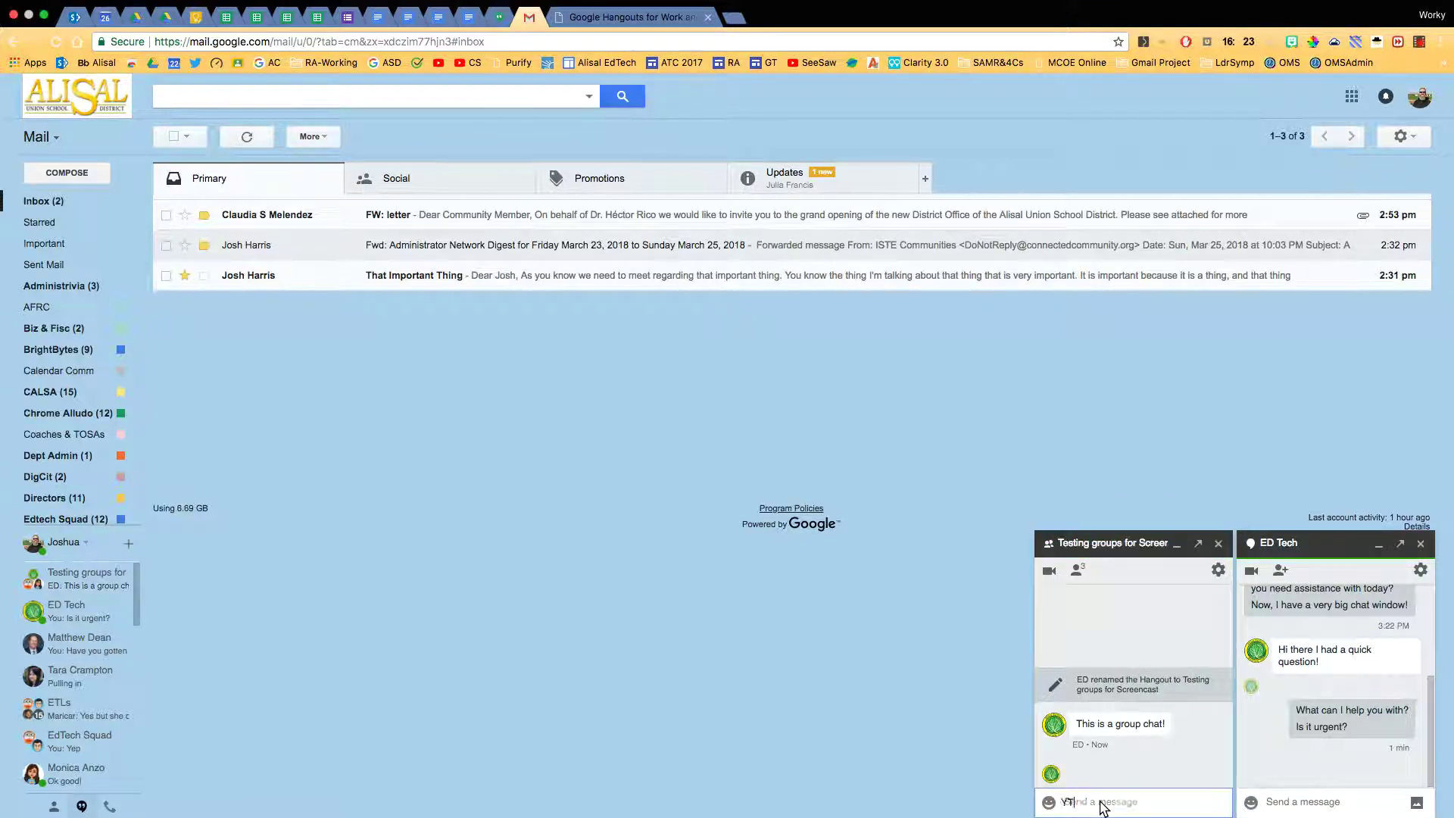
text(es it is. Good demo!)
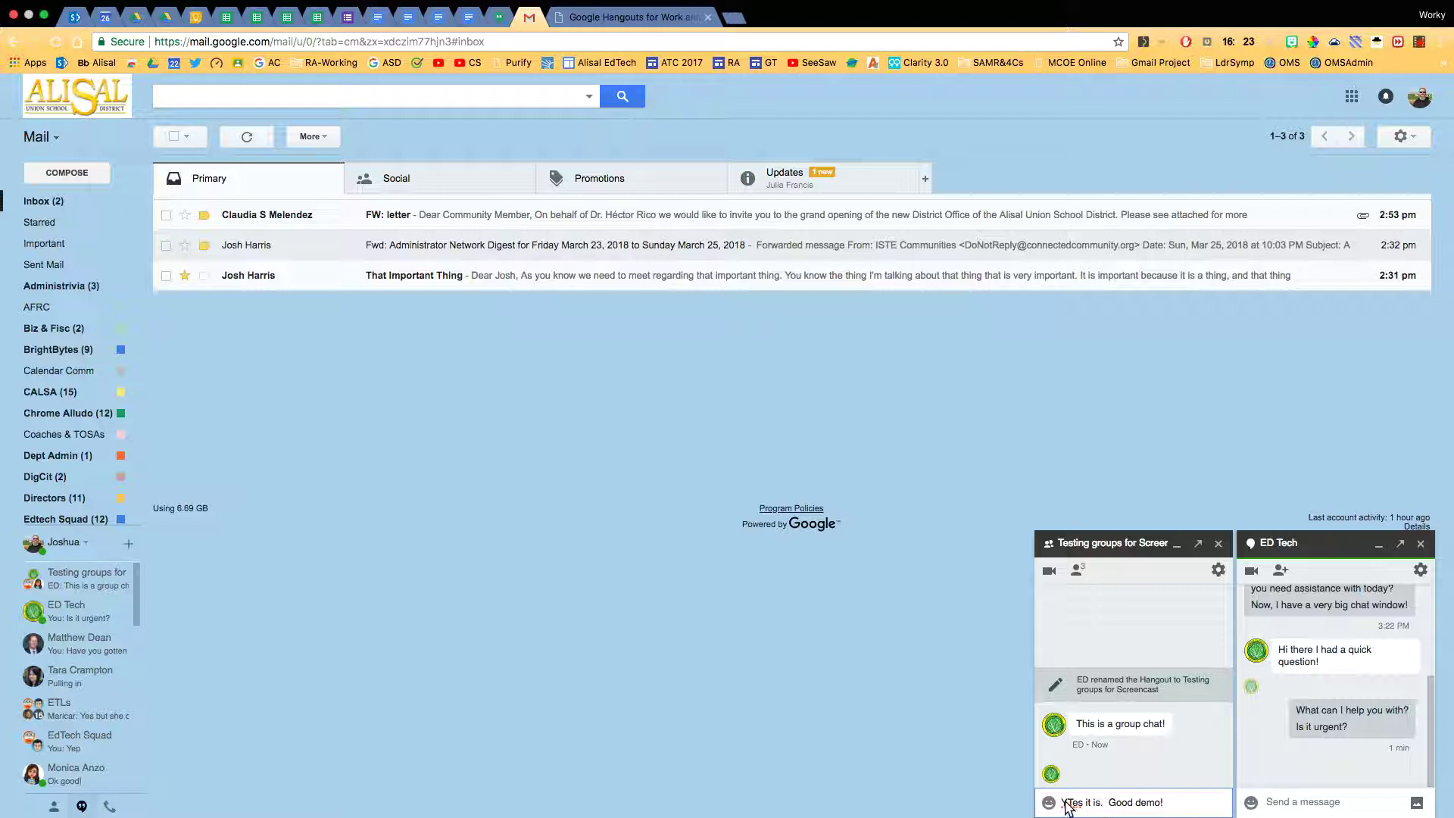
right_click(1068, 804)
click(1092, 551)
click(1177, 802)
text(!)
key(Return)
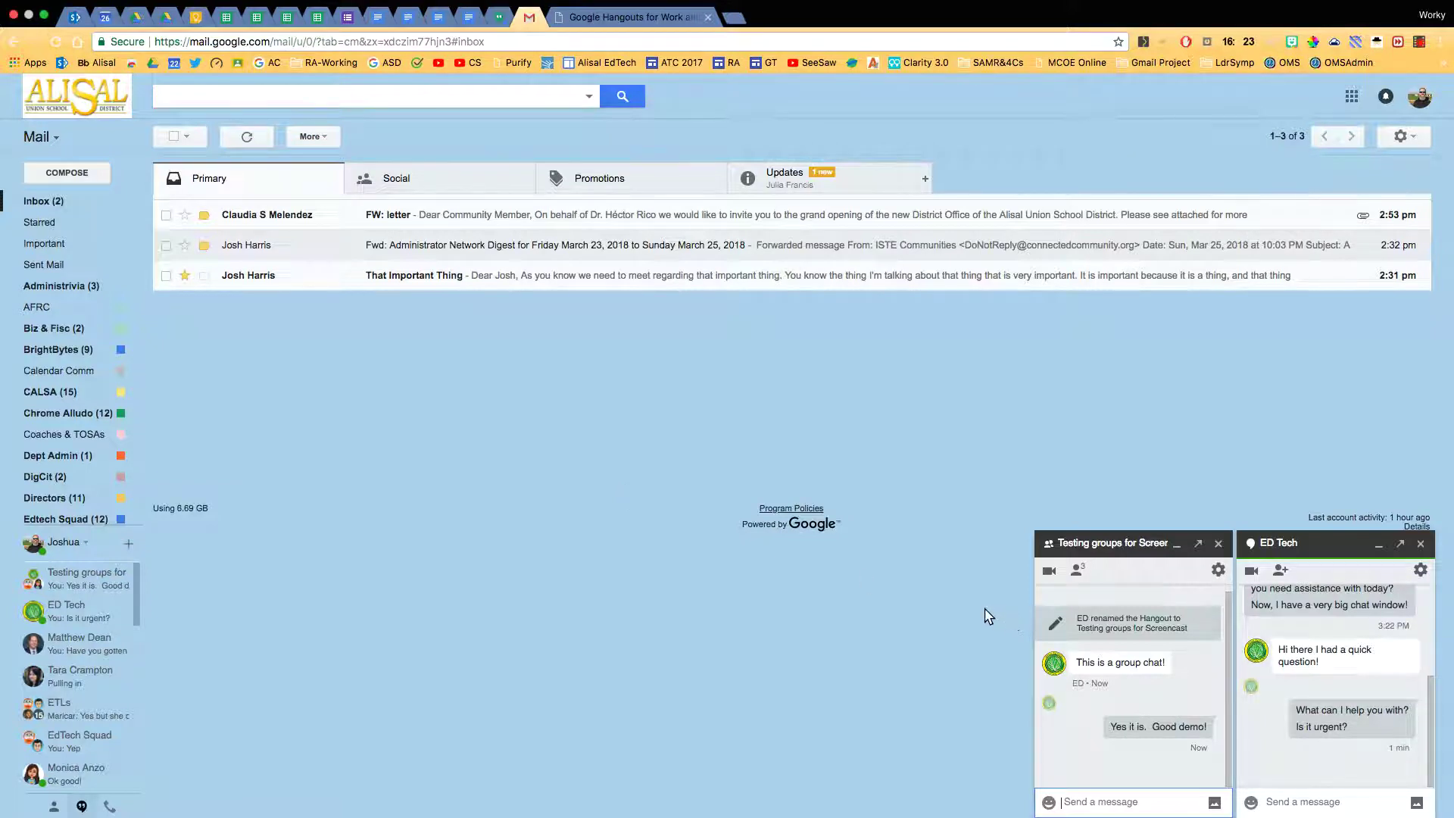
Switch back to the AUSD EdTech account's Gmail window and close all three open chats.
key(ctrl+Right)
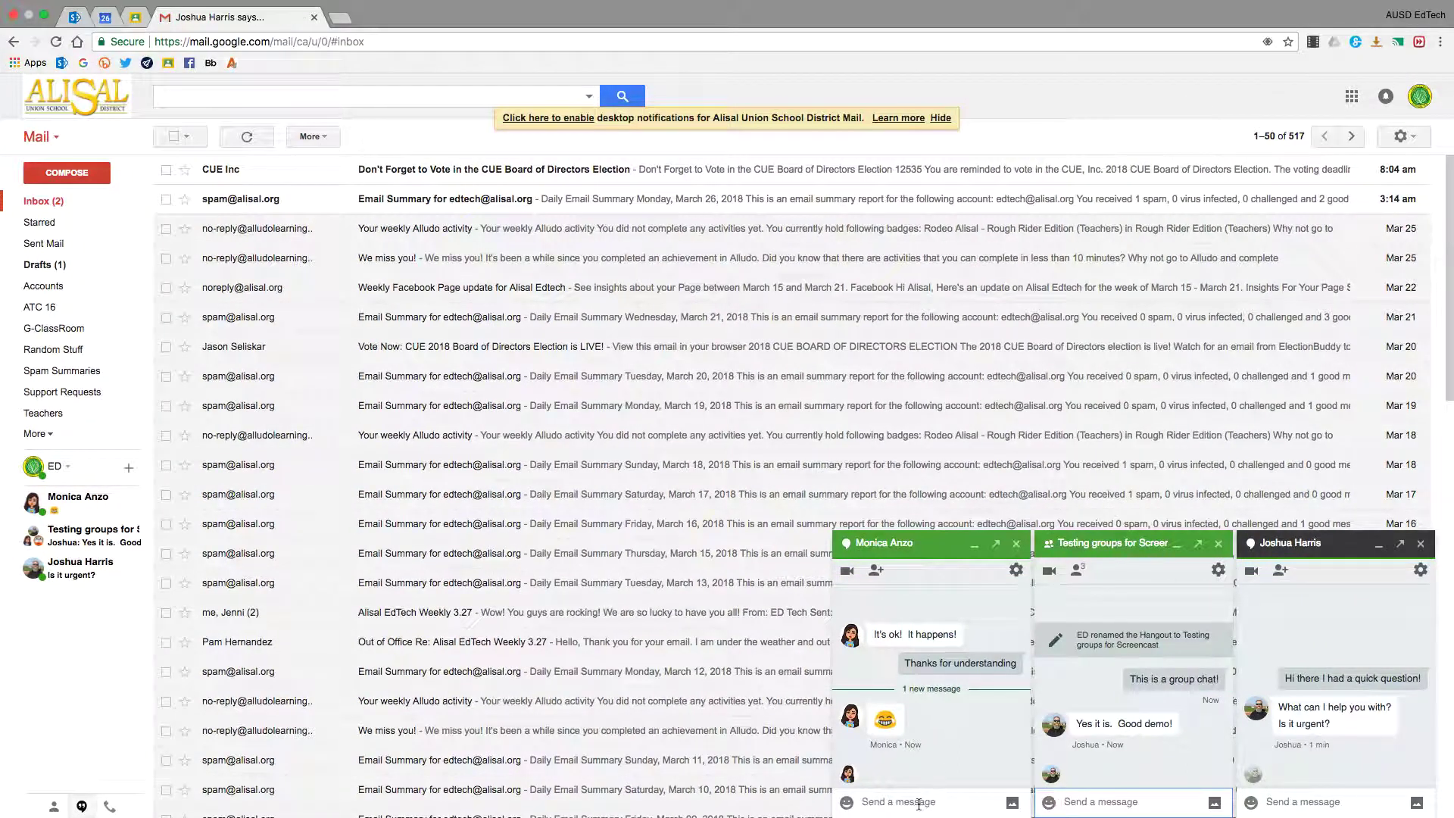
click(1017, 544)
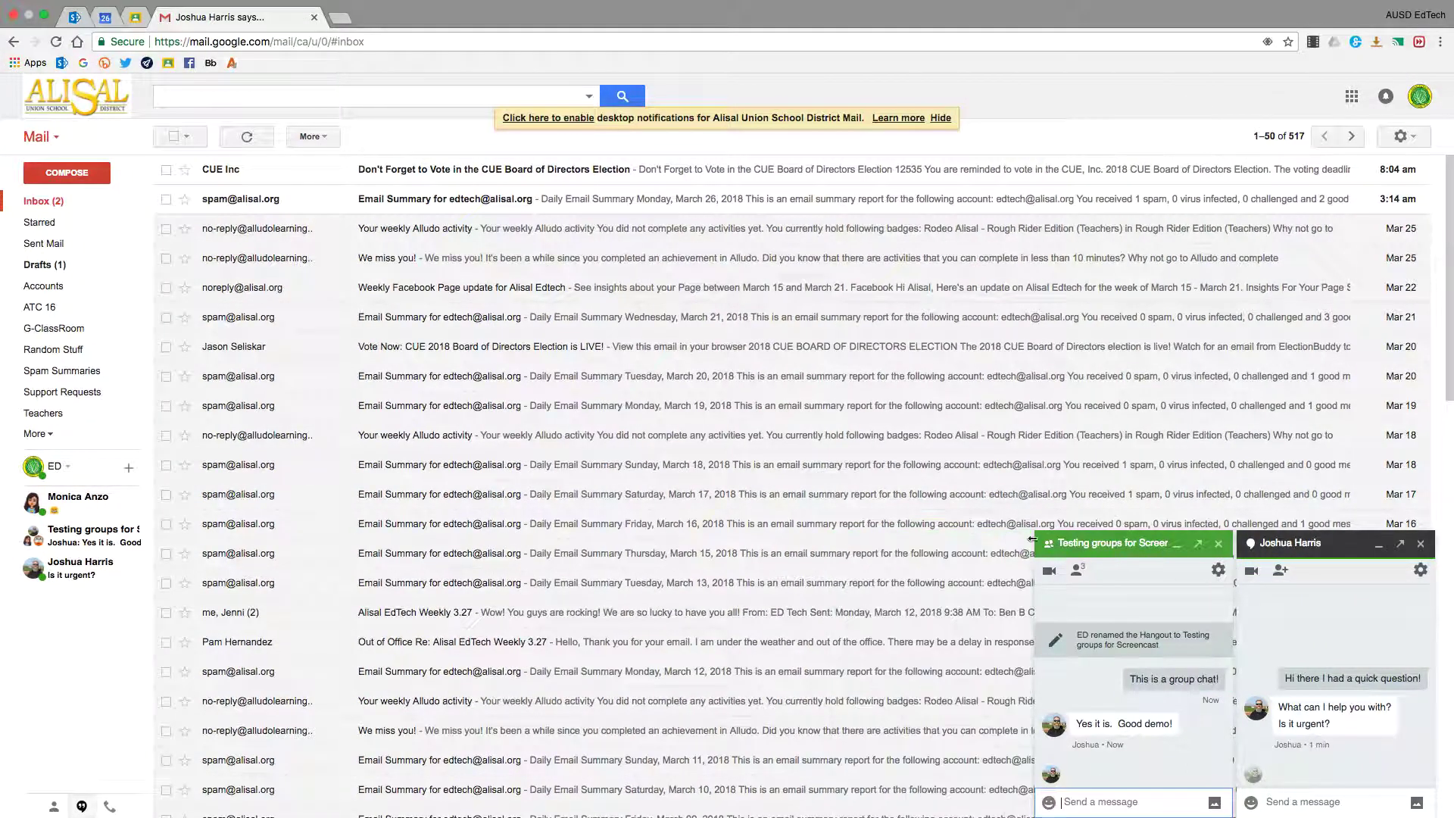
click(1218, 544)
click(1421, 544)
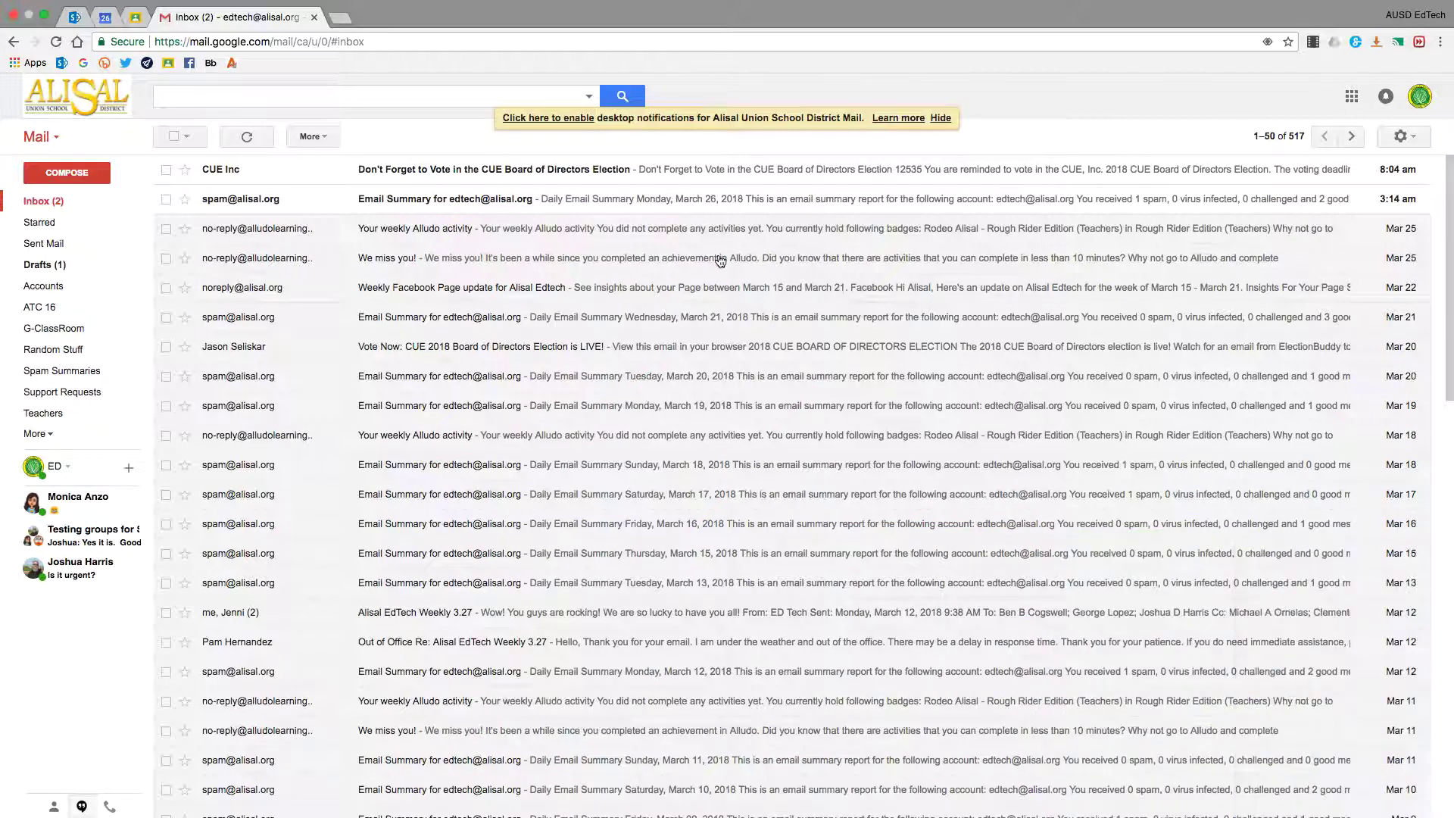
Open hangouts.google.com in a new browser tab and go through the introduction slides to the end.
click(342, 18)
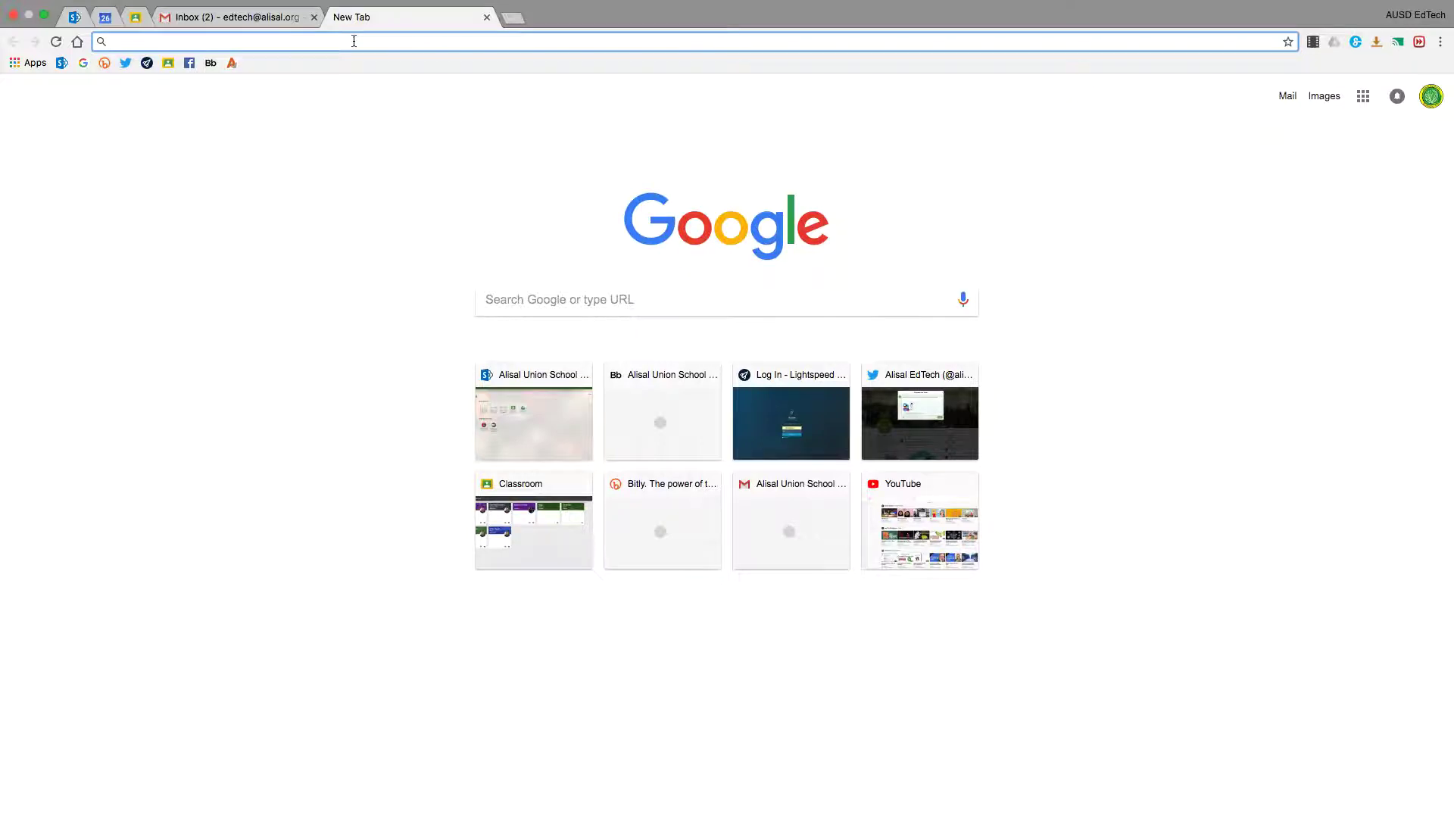
text(hangouts.google.com)
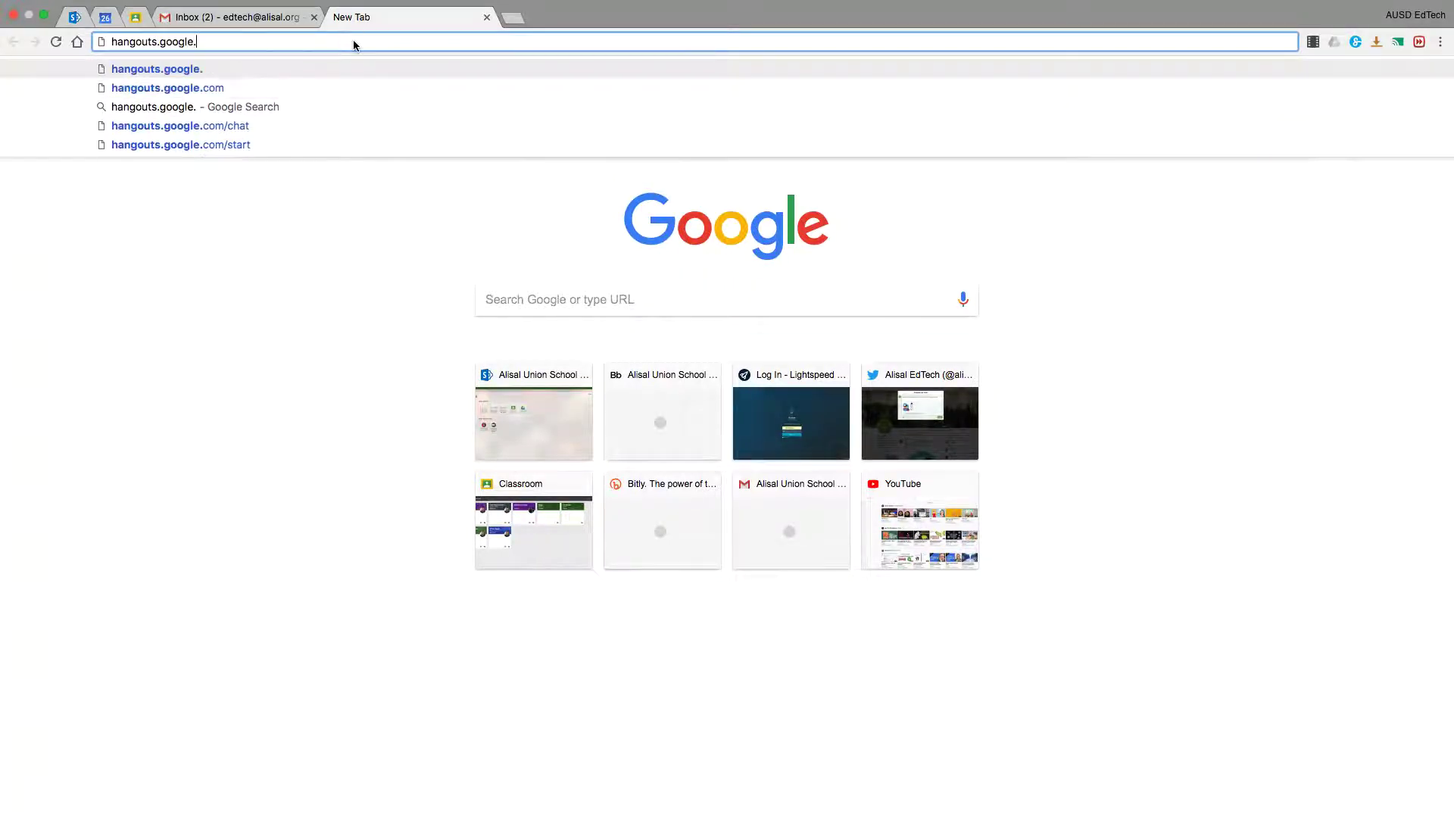
key(Return)
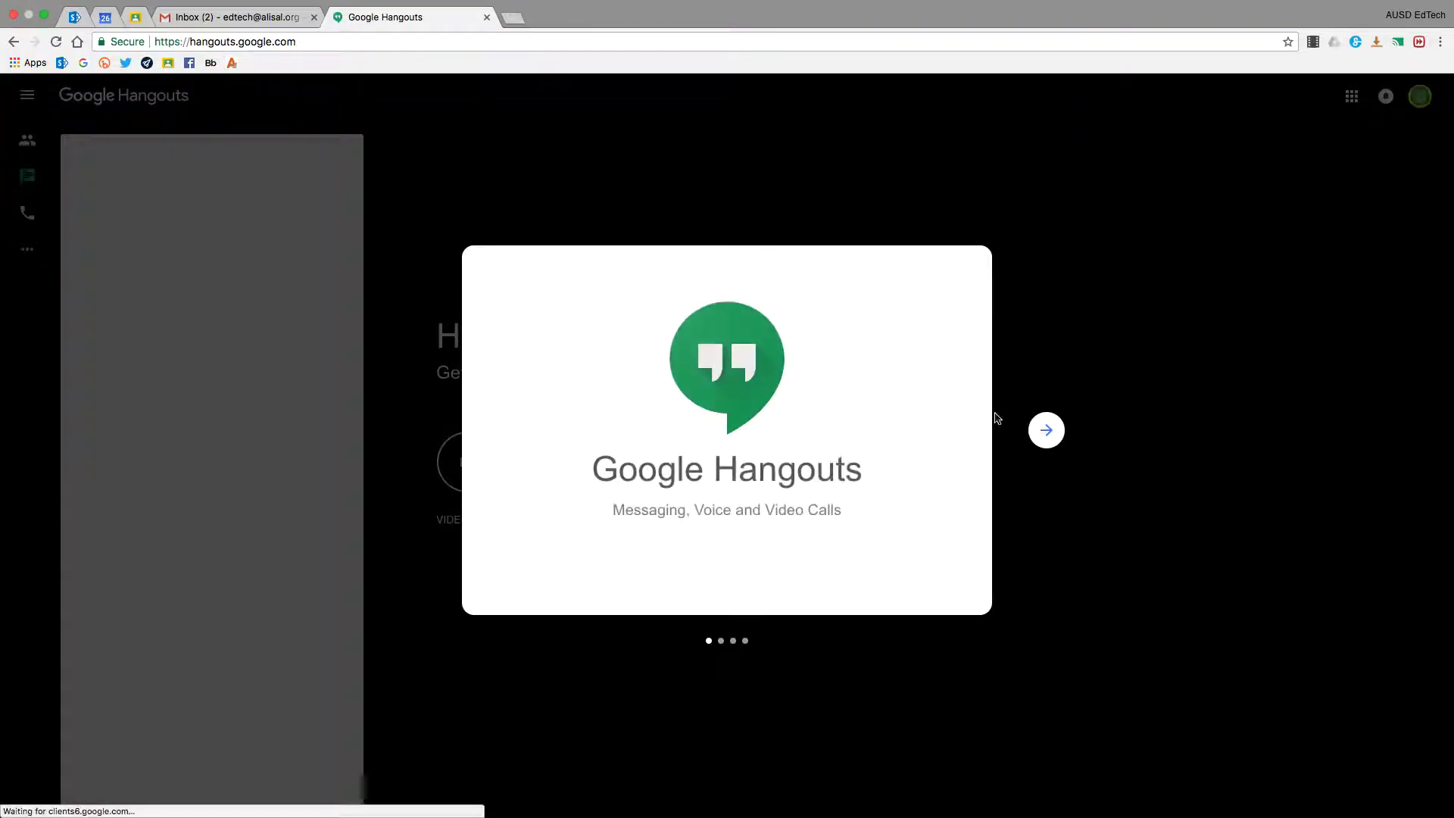
click(1039, 437)
click(1040, 437)
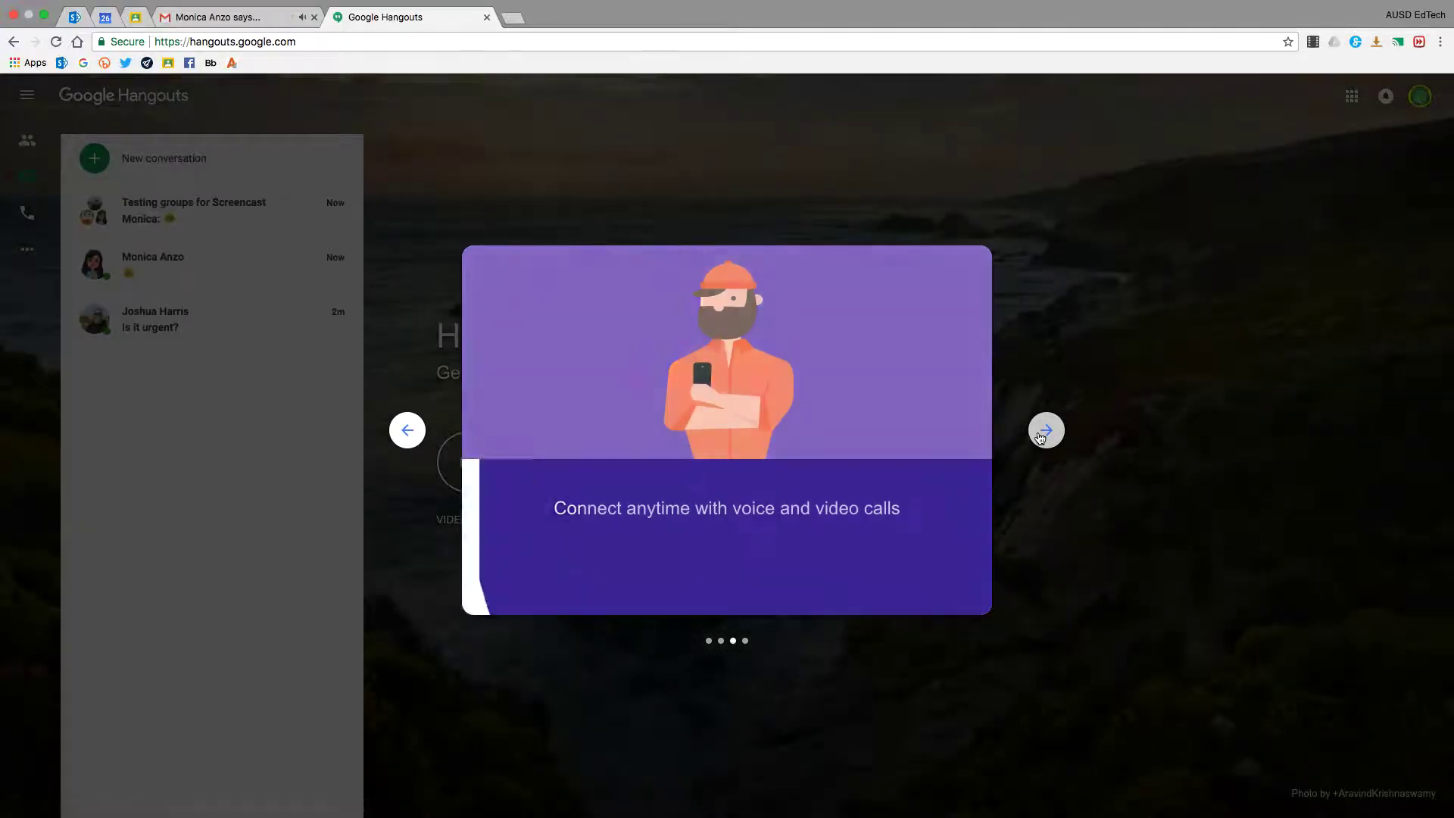
click(1040, 438)
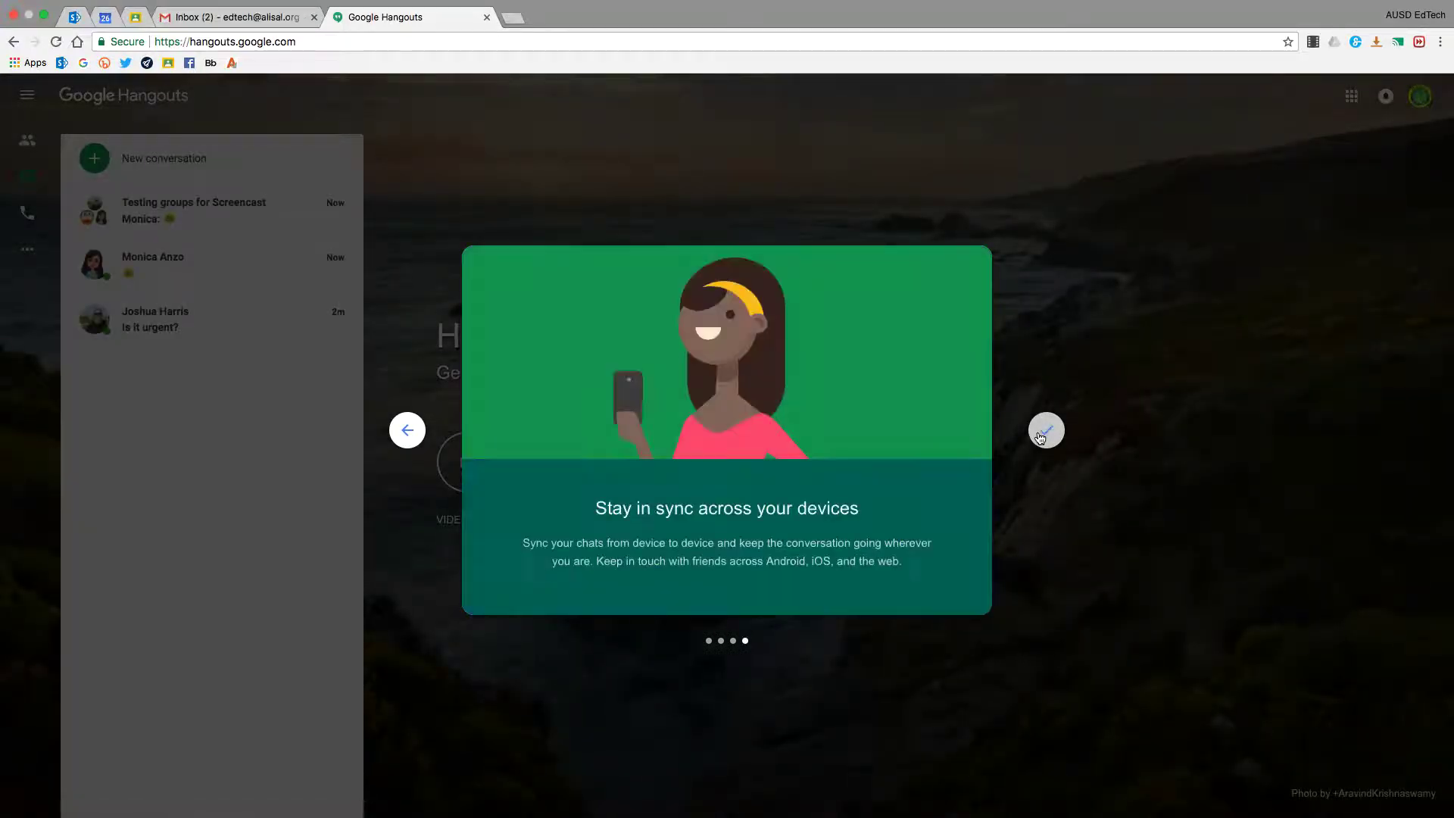
click(1046, 430)
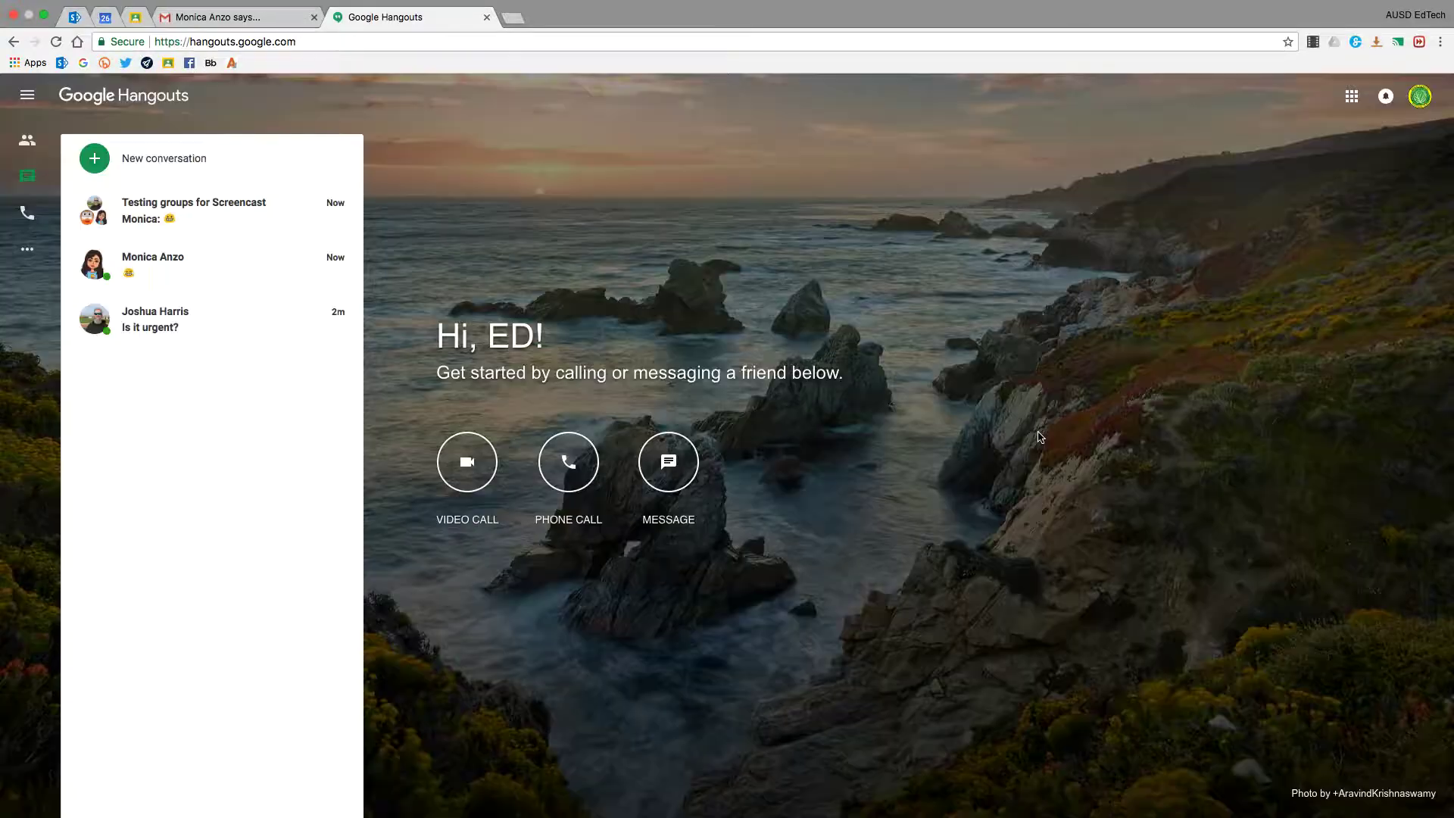
Open the Testing groups for Screencast conversation and send "This is a bigger window when we use the website!".
click(215, 225)
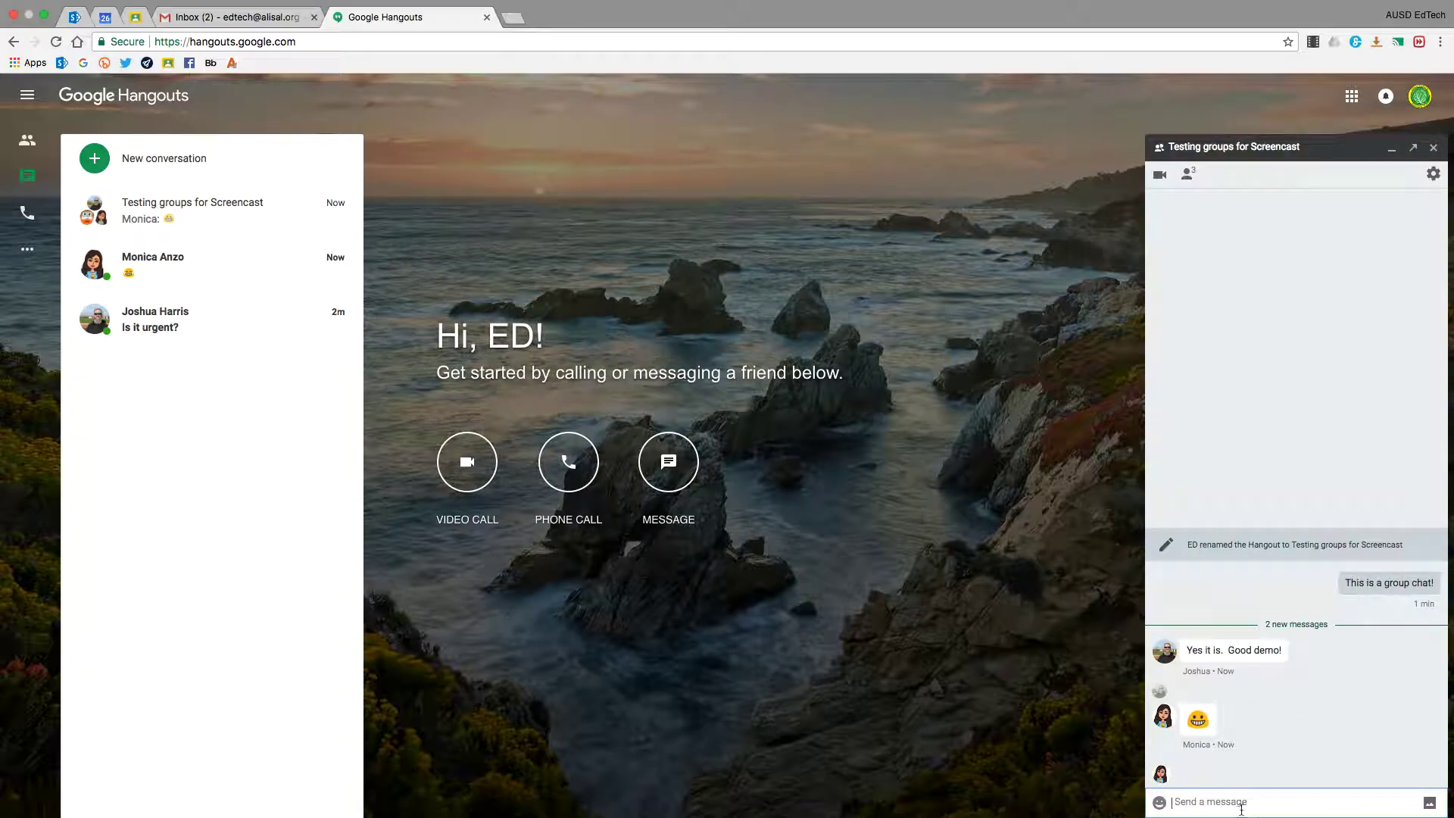
text(This is a bigger window when we use the website)
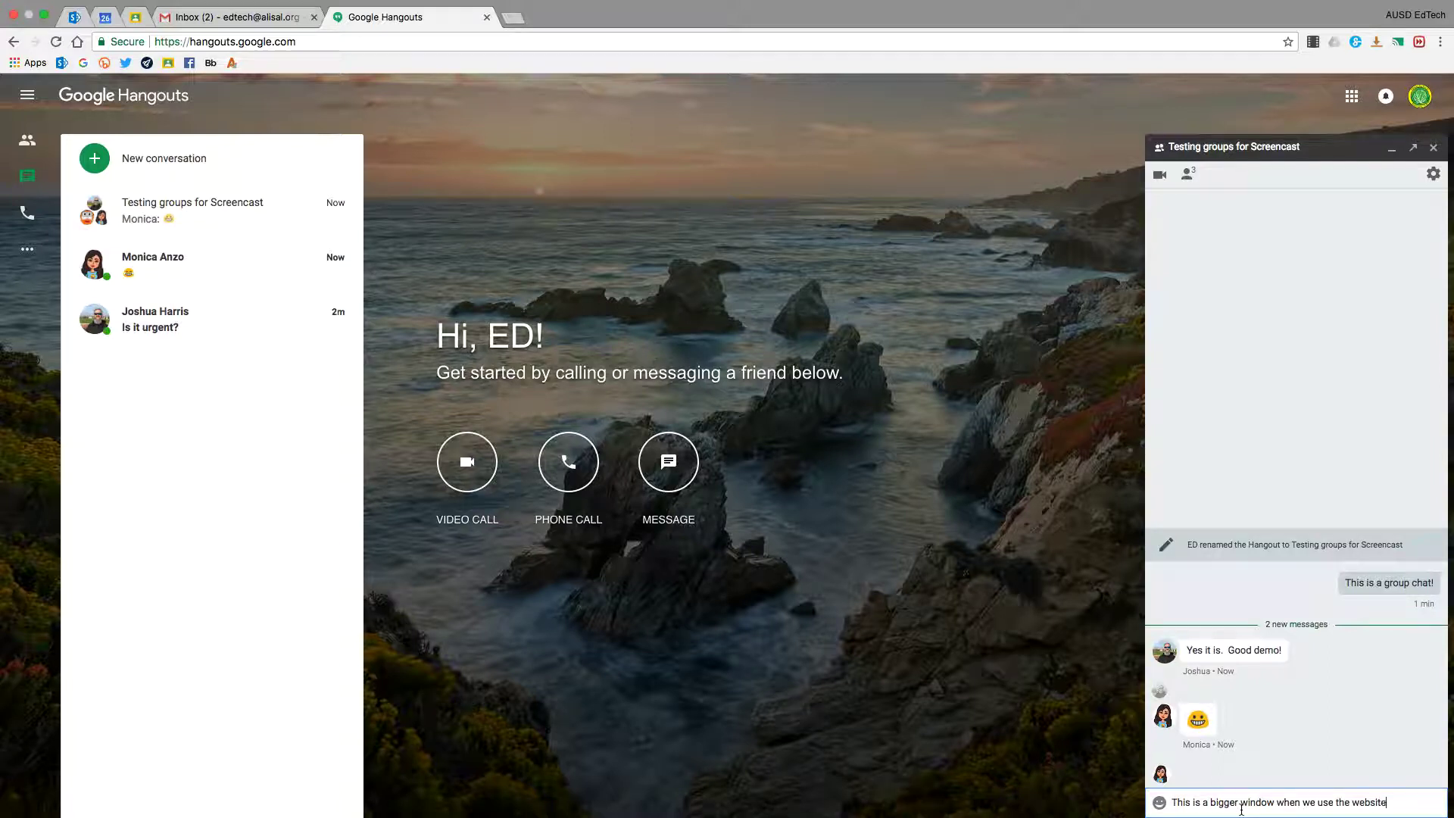
text(!)
key(Return)
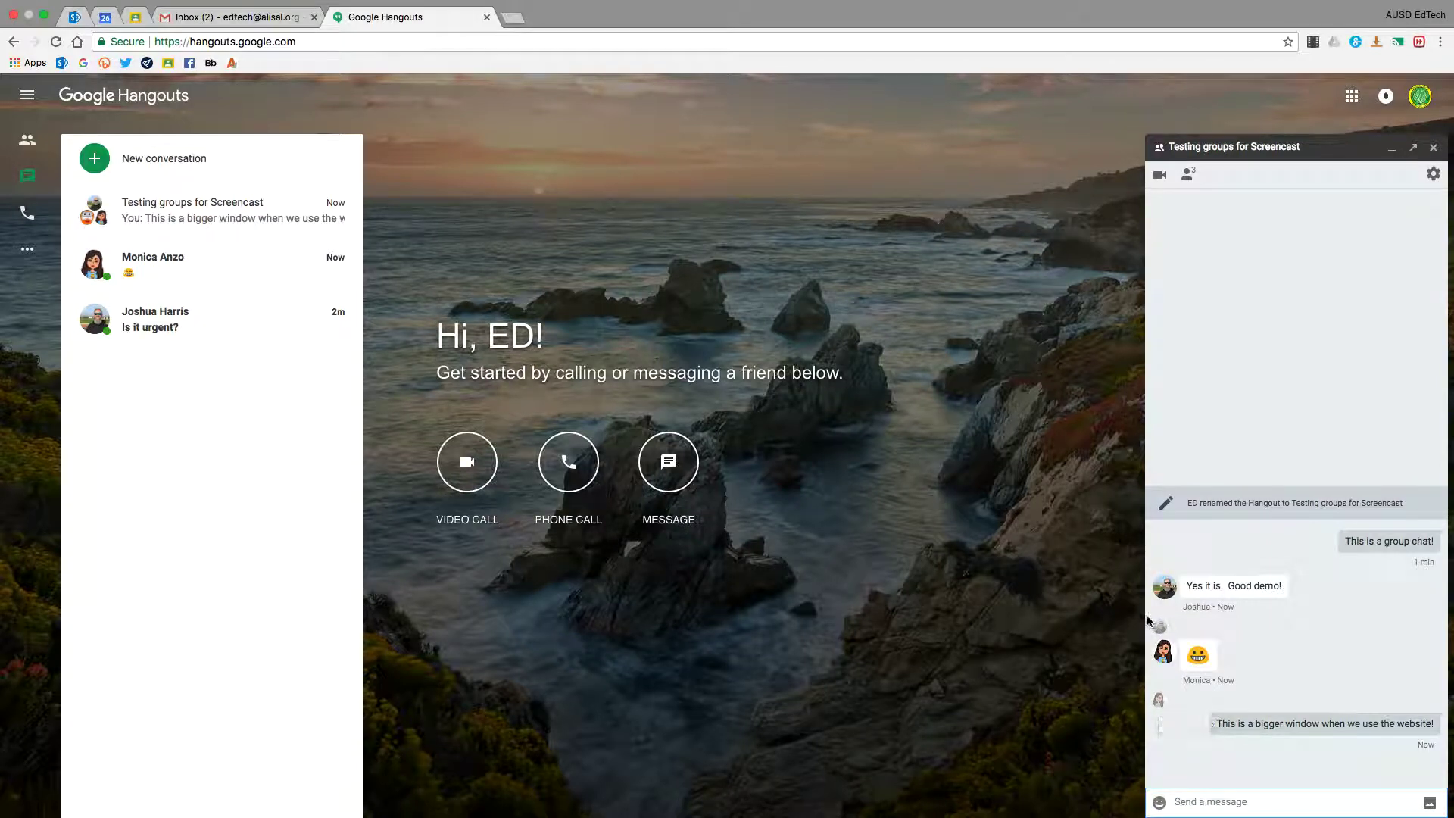
Switch to the Worky profile's Gmail window and reply "you must be using the website!" in the group chat.
key(ctrl+Left)
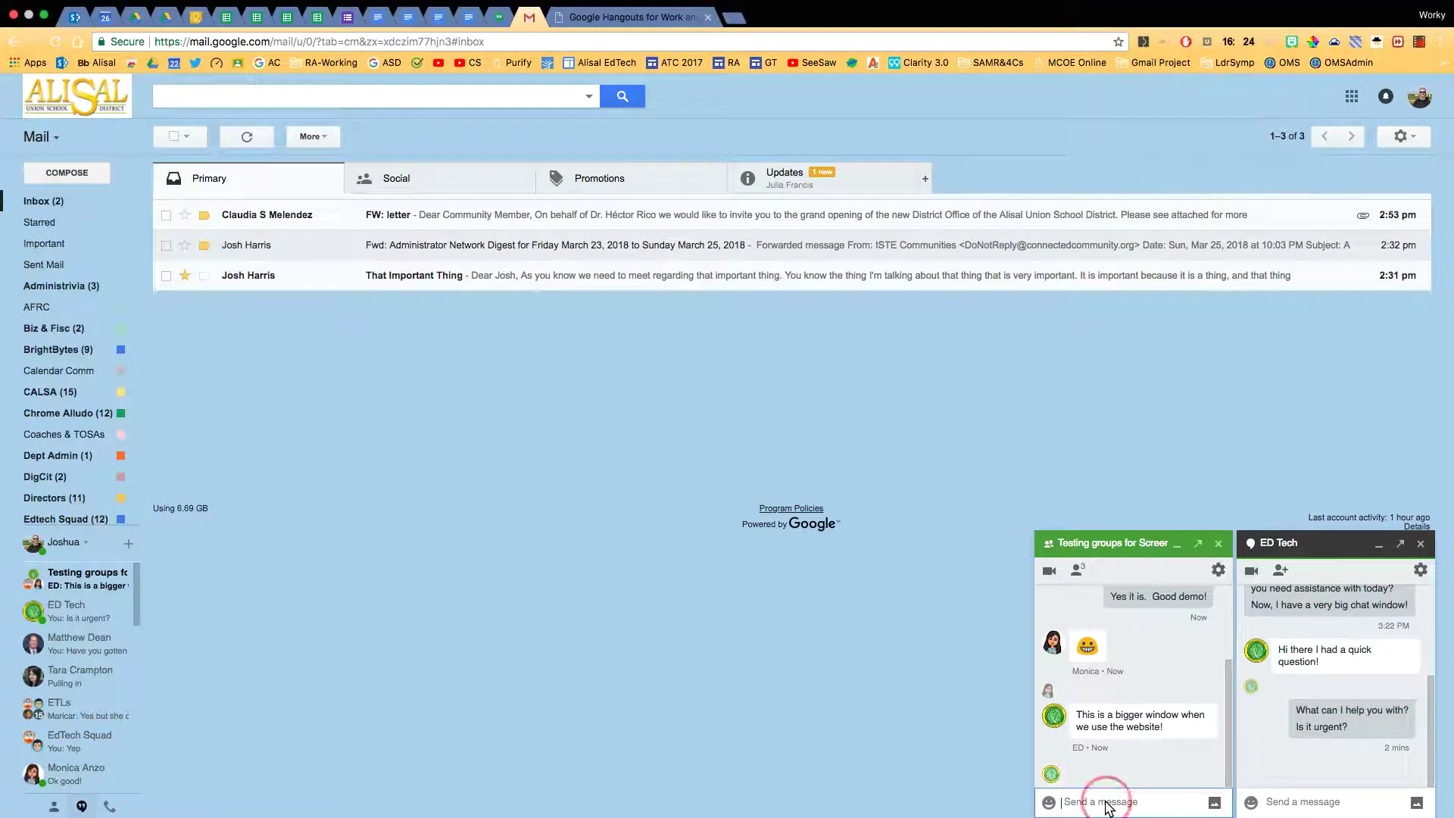
text(you must )
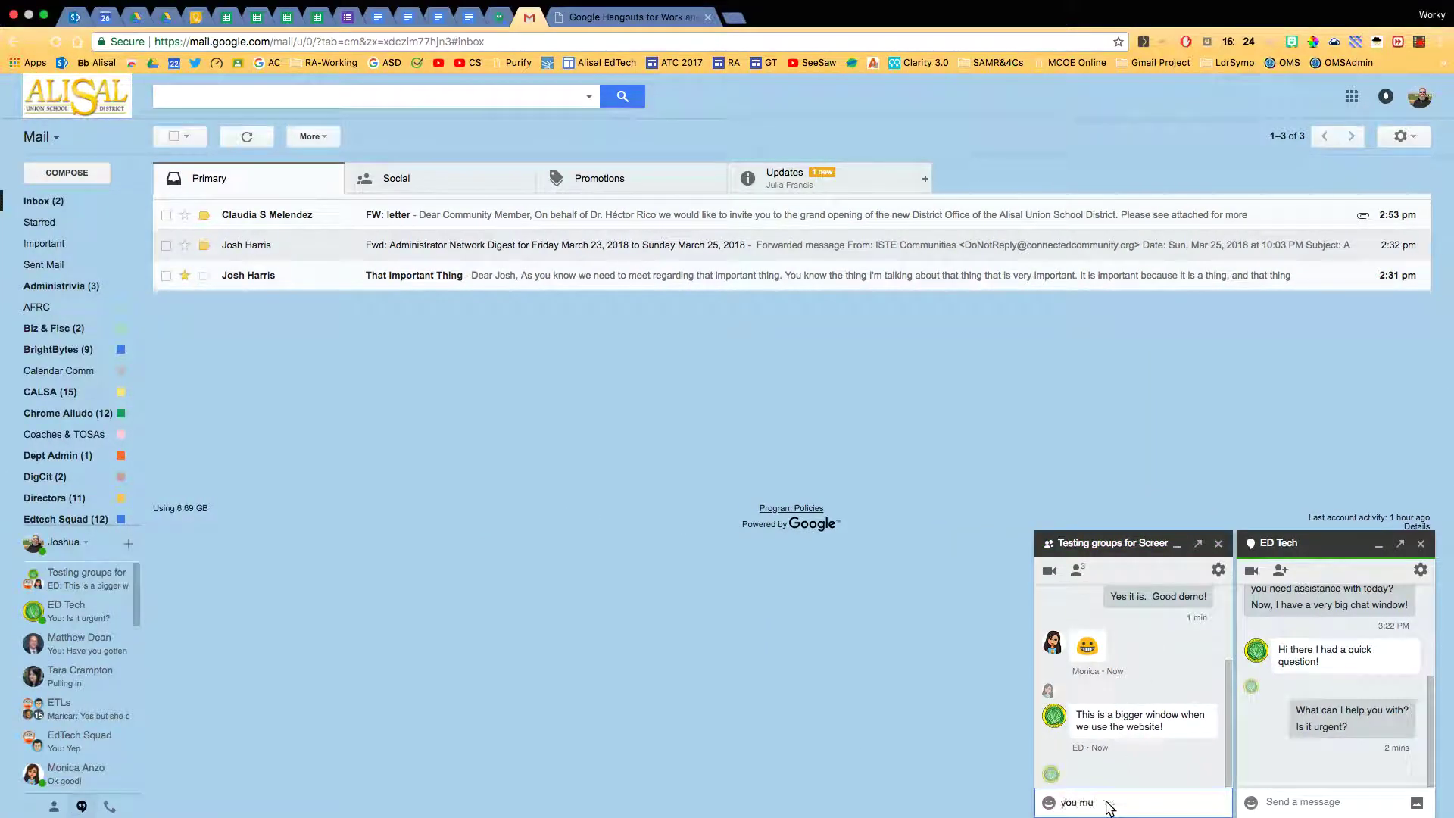
text(be using the )
text(webiste)
text(te!)
key(Return)
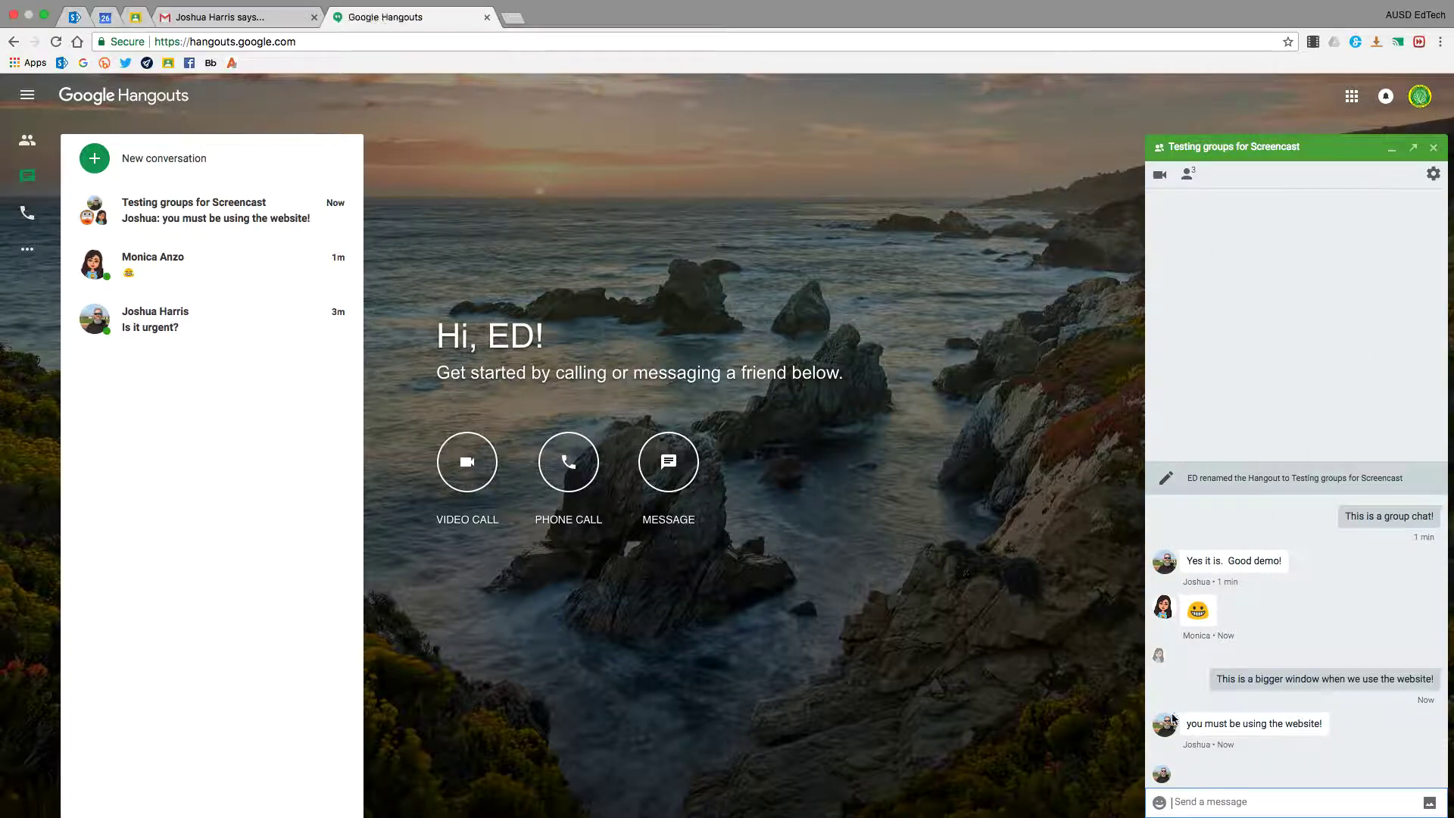
Return to the Gmail inbox from the Hangouts website and close the Testing groups for Screencast chat there.
click(201, 17)
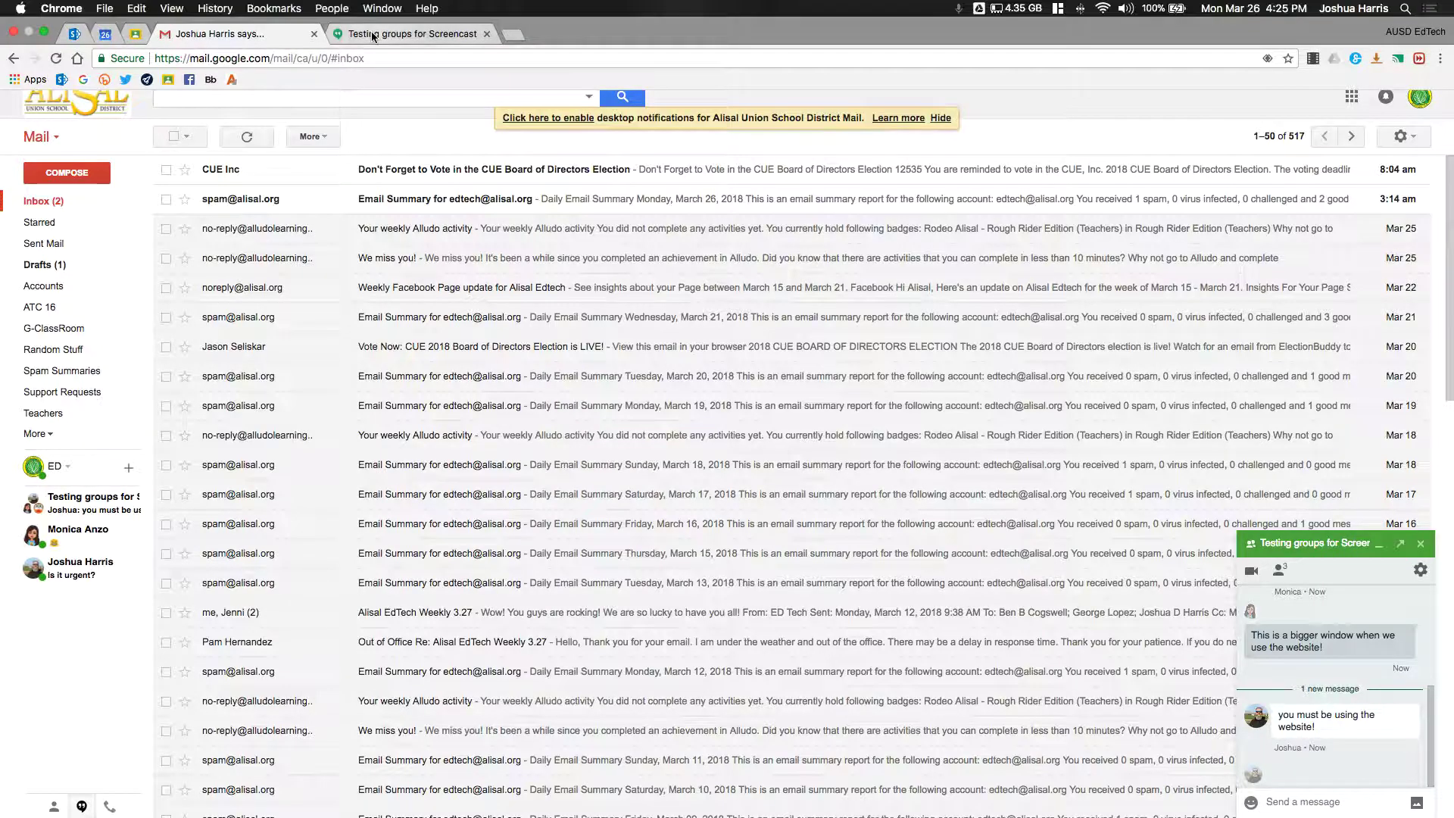
click(398, 33)
click(220, 35)
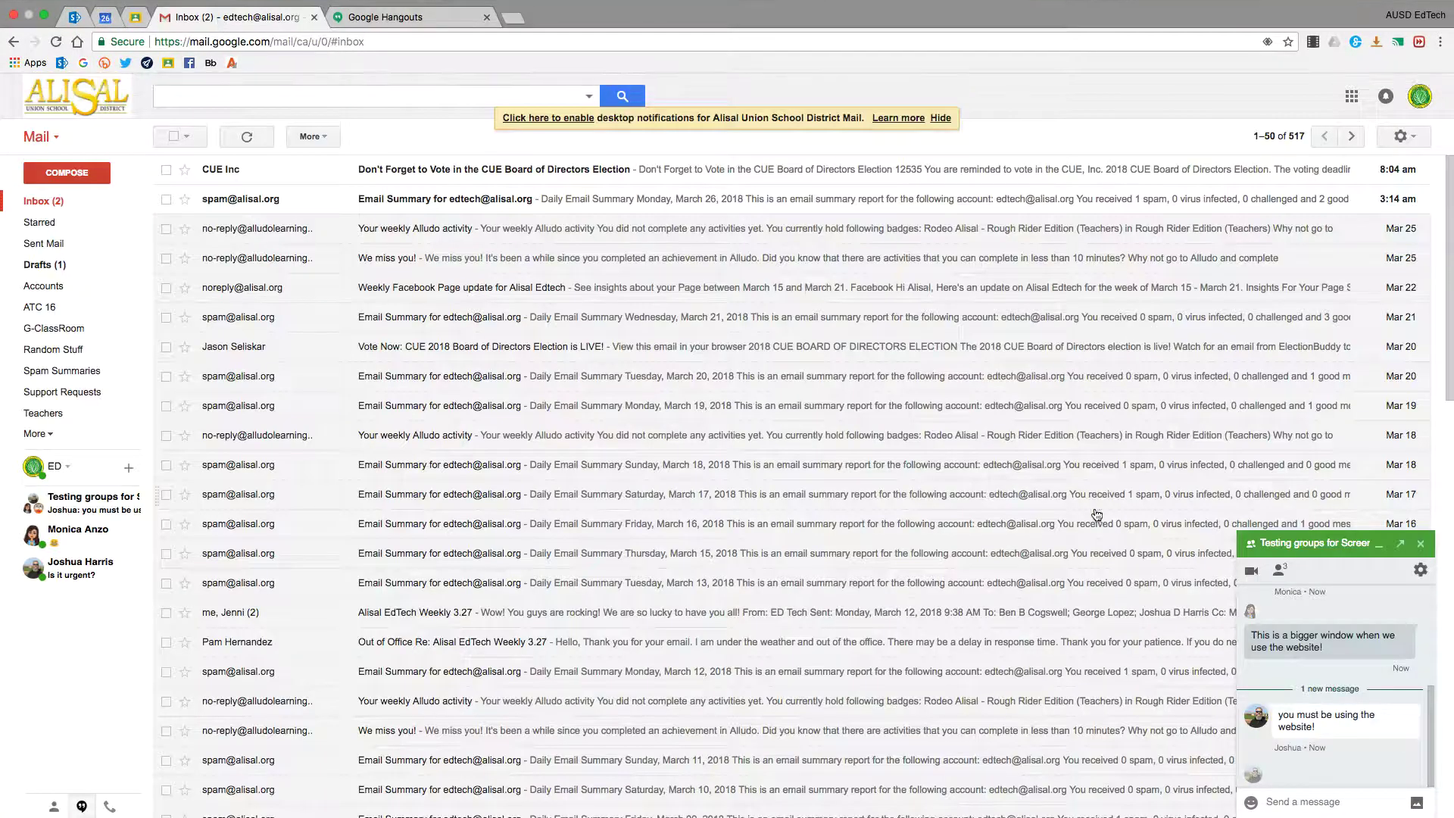
click(1421, 545)
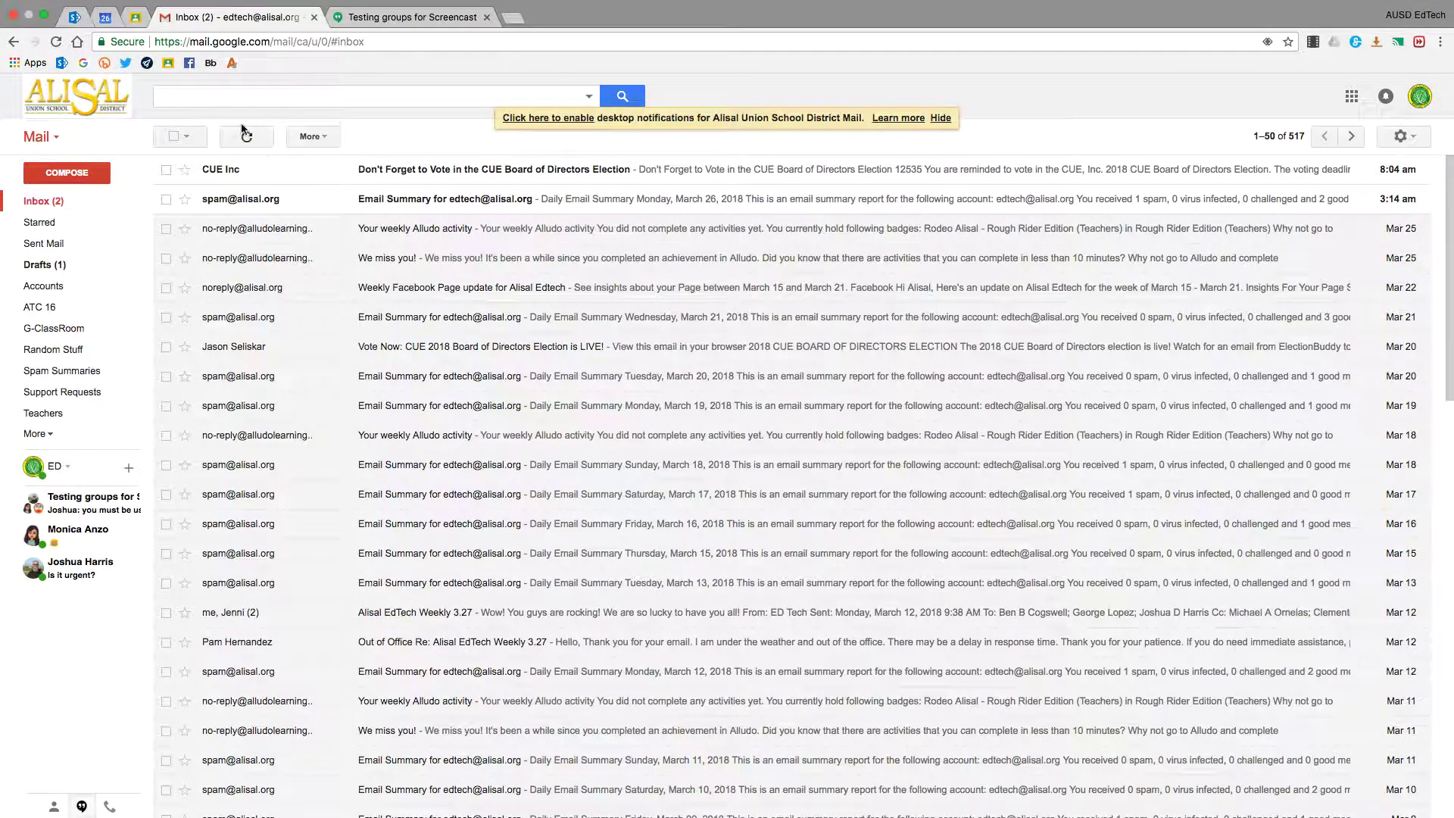
Compare the Hangouts website with the chat list in Gmail, ending on the Gmail inbox.
click(409, 18)
click(269, 17)
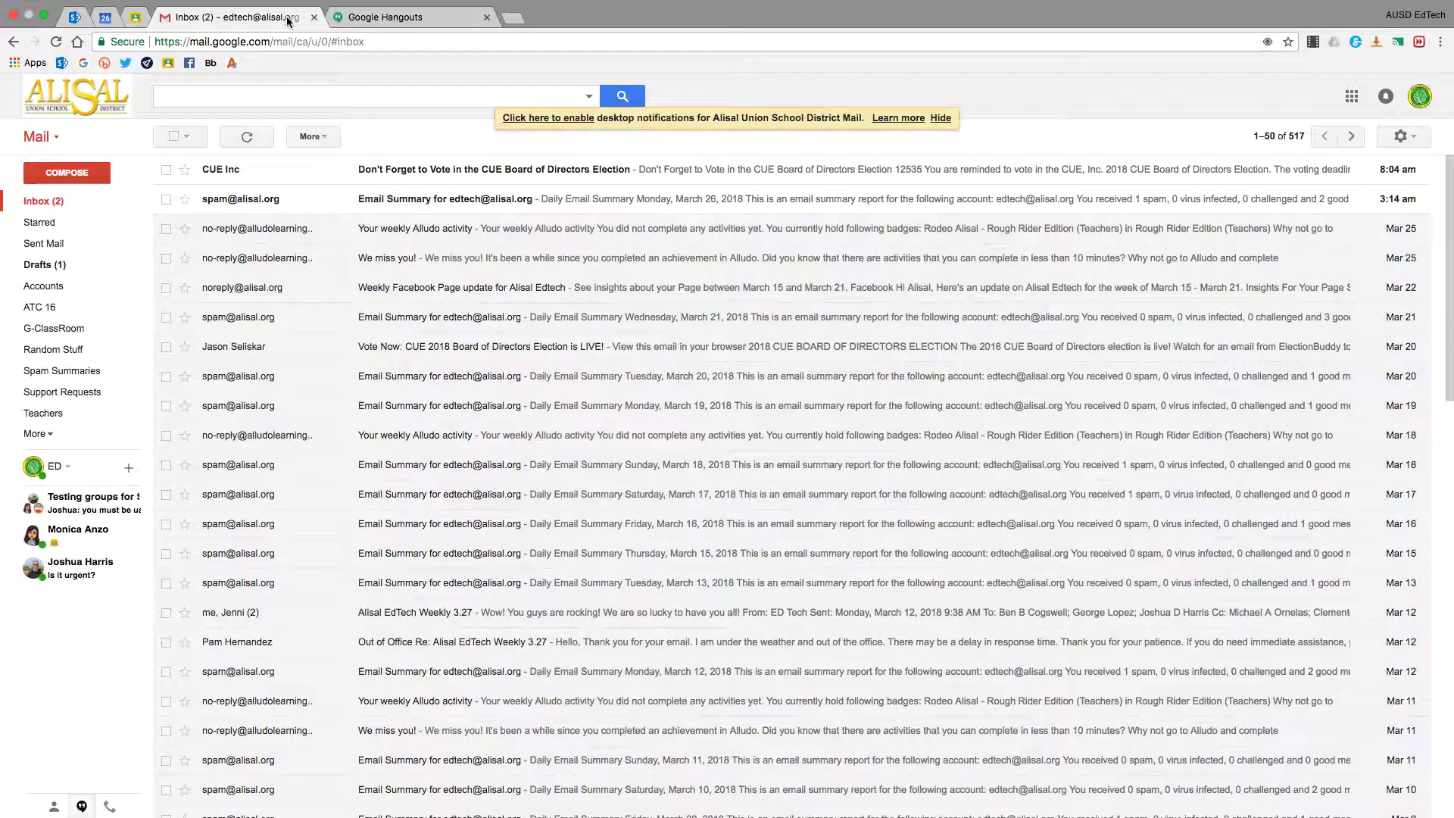
click(348, 21)
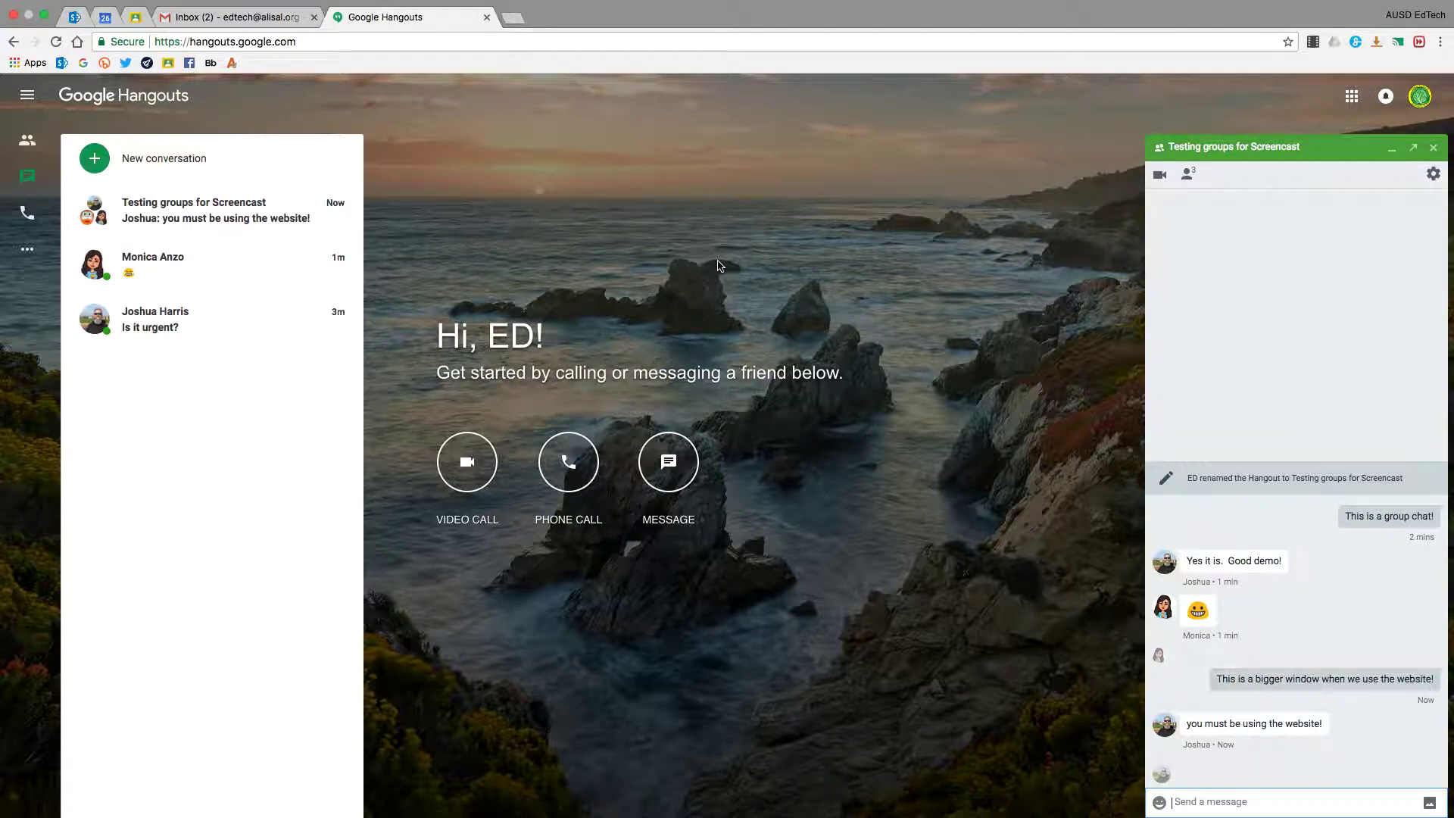
click(227, 19)
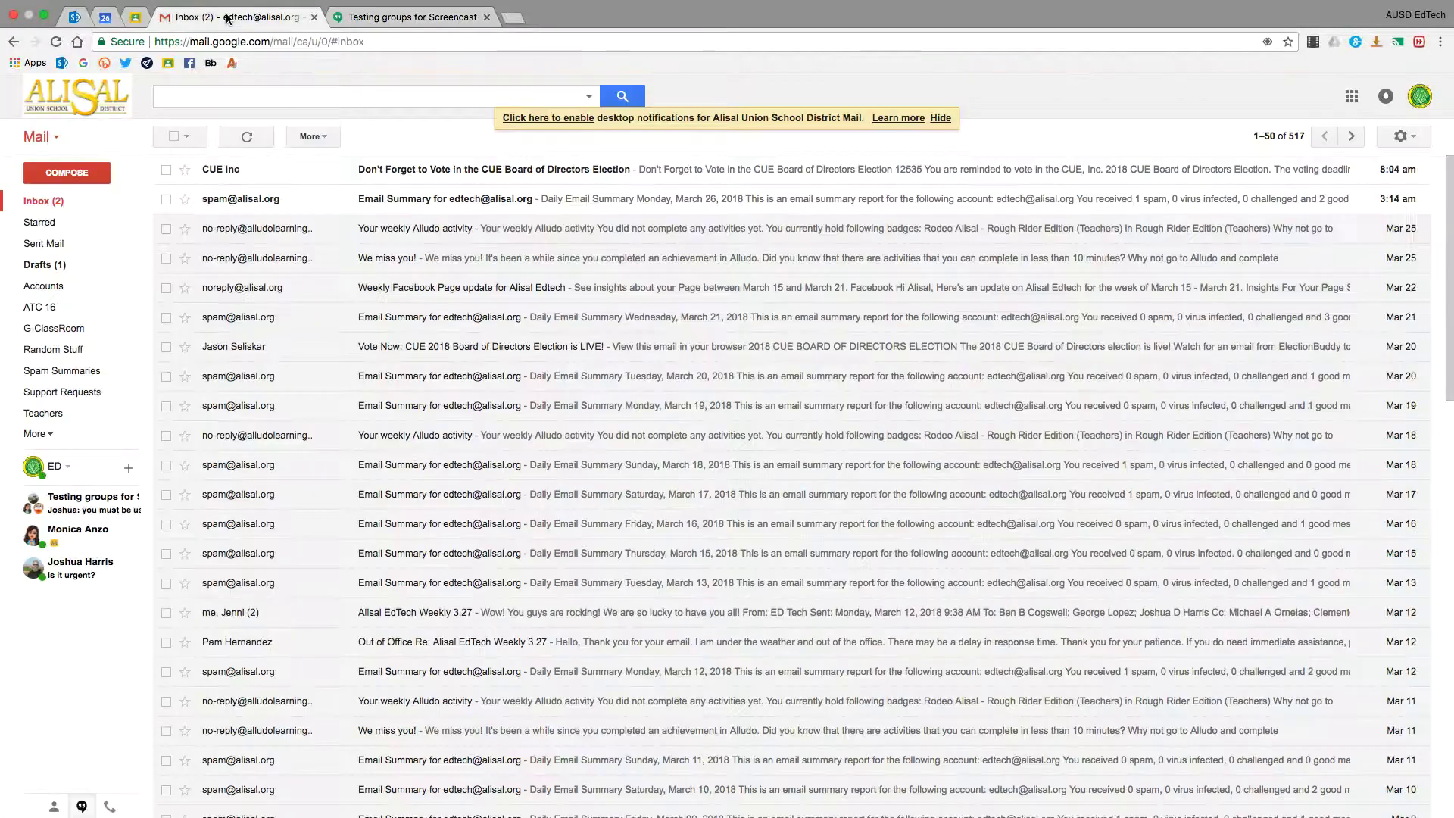